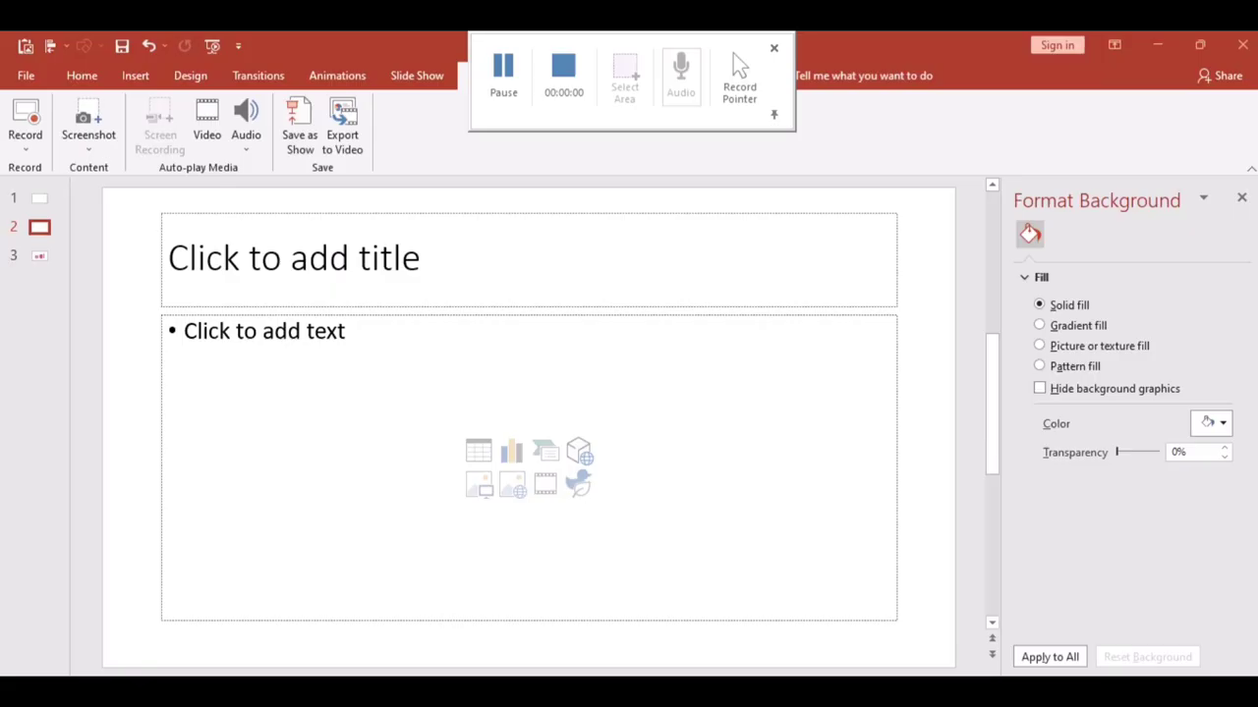
Title slide 2 'How to Guesstimate the Column Chart'.
left_click(169, 261)
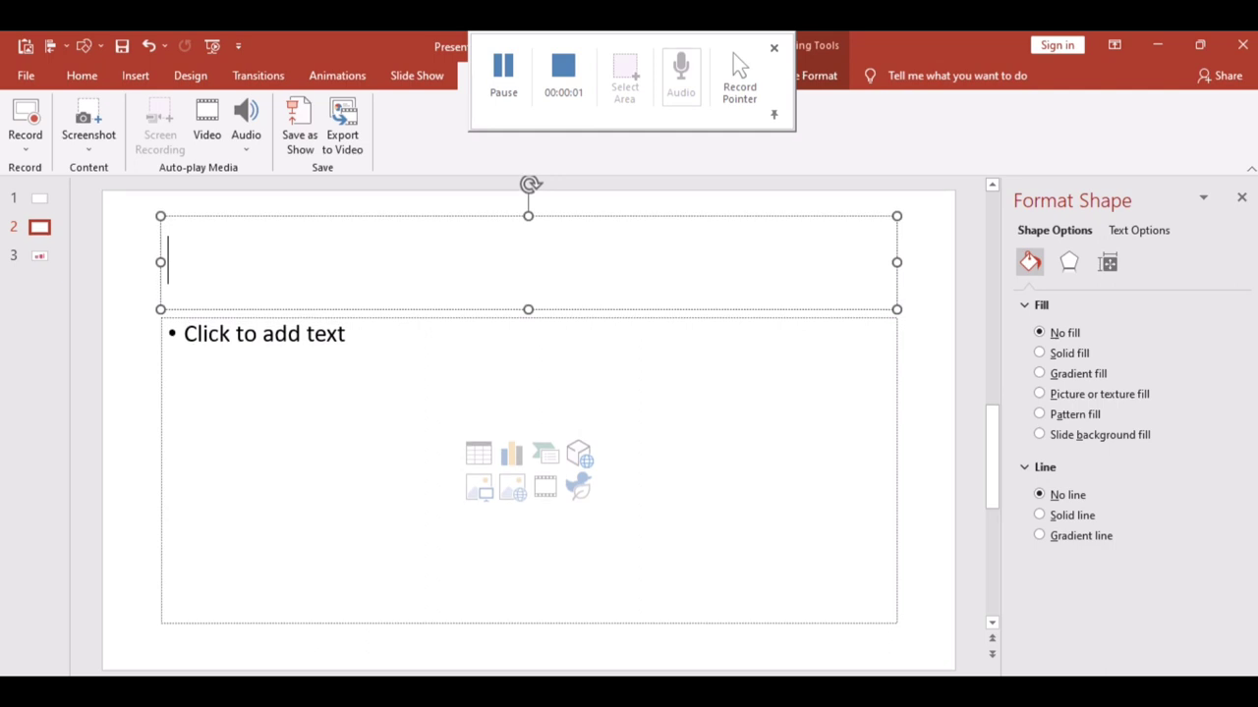
type("How t")
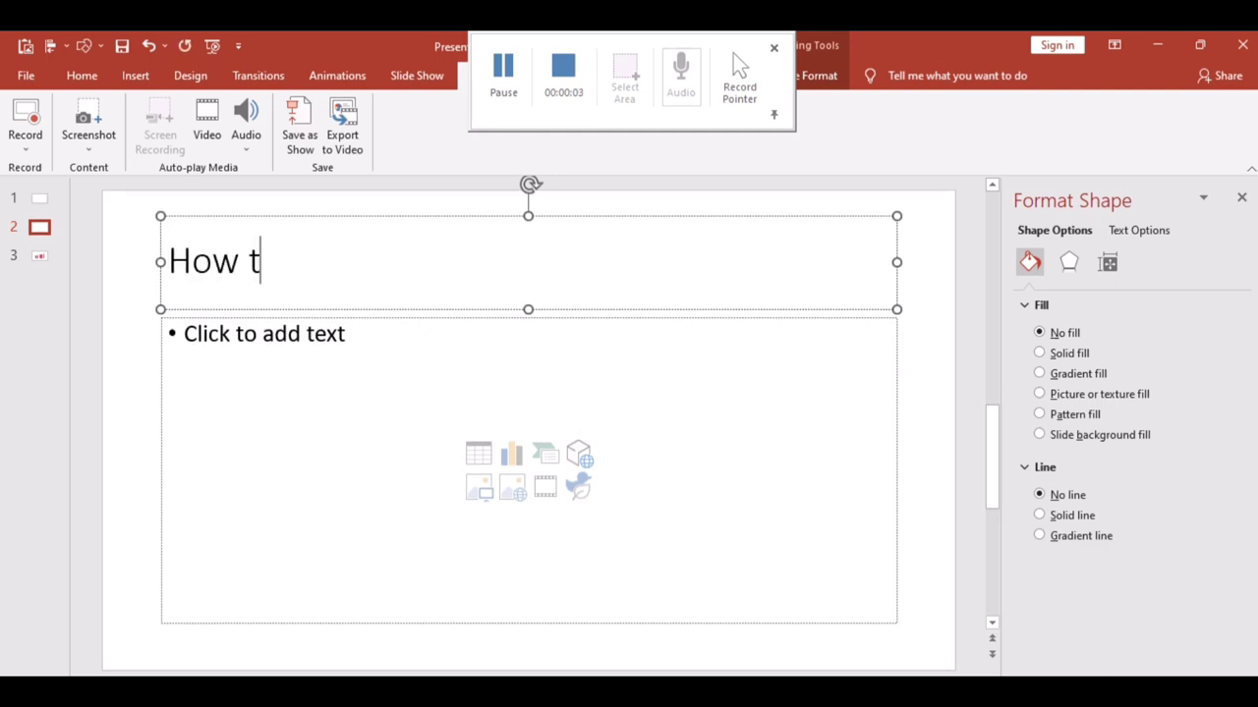
type("o Gue")
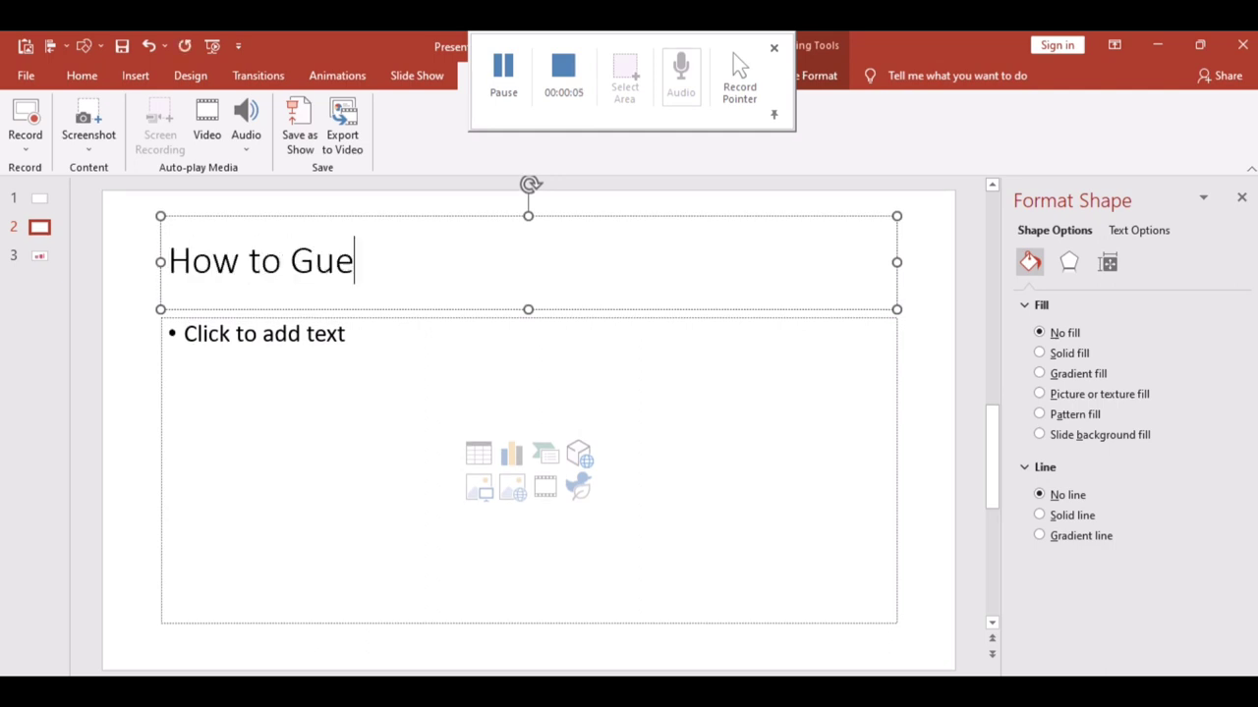
type("sstimate ")
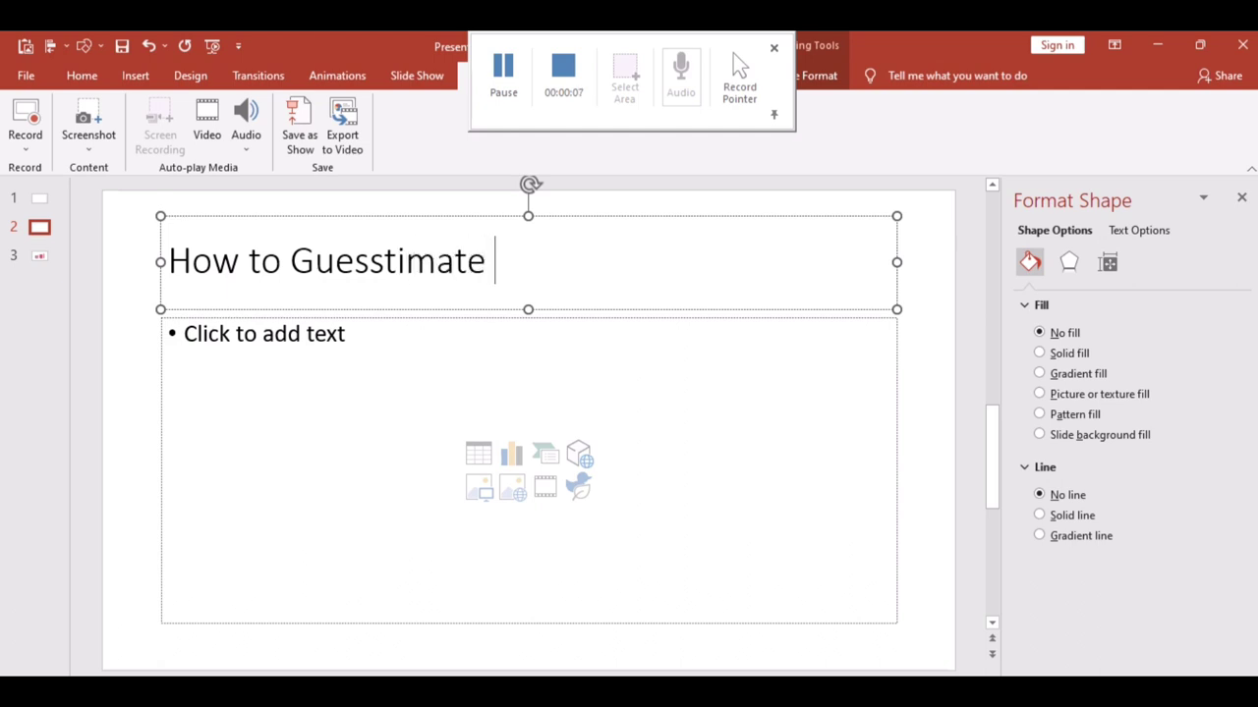
type("the Col")
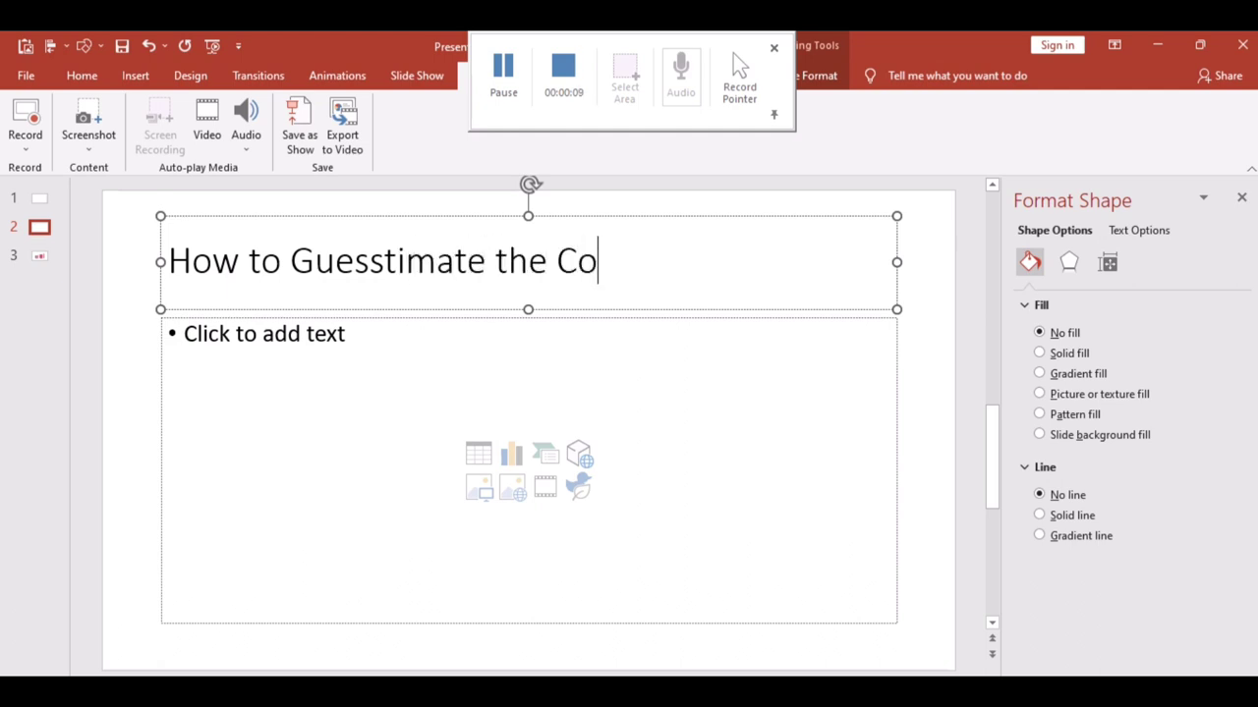
type("umn Cha")
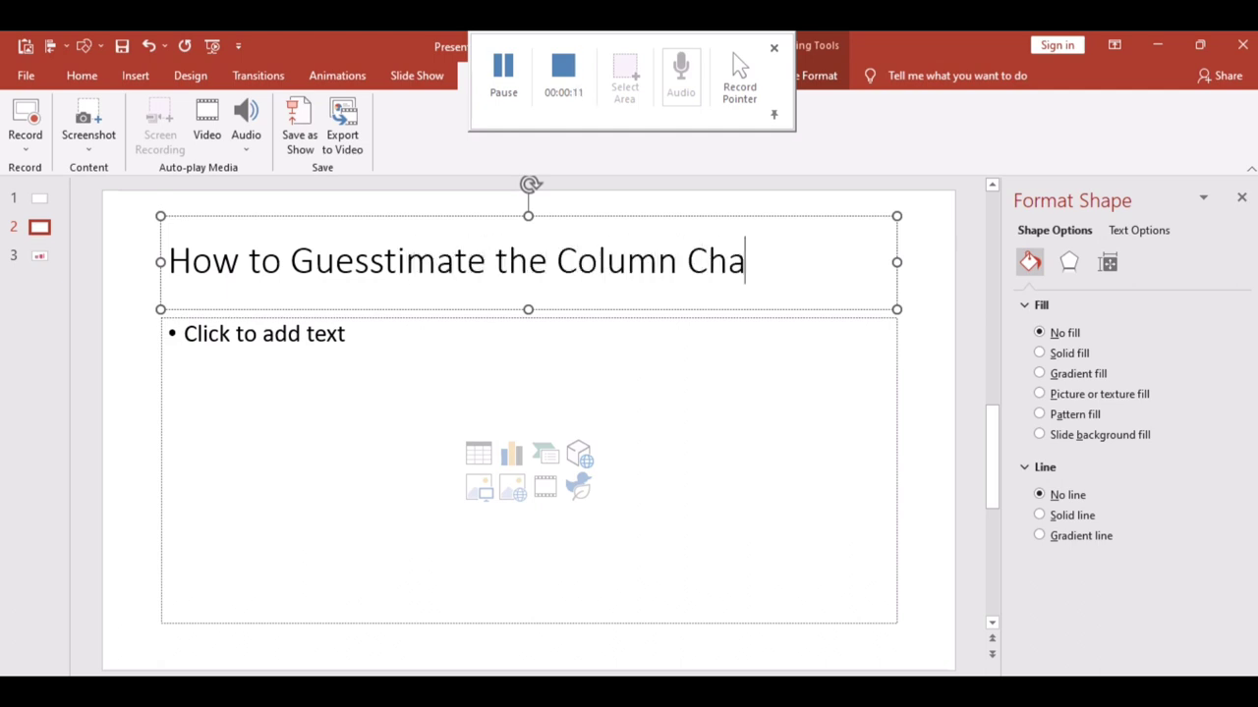
type("rt")
key("Escape")
List 'Save the Picture' and 'Go To Website Web Plot Digitizer' as the body bullets.
key("ctrl+Return")
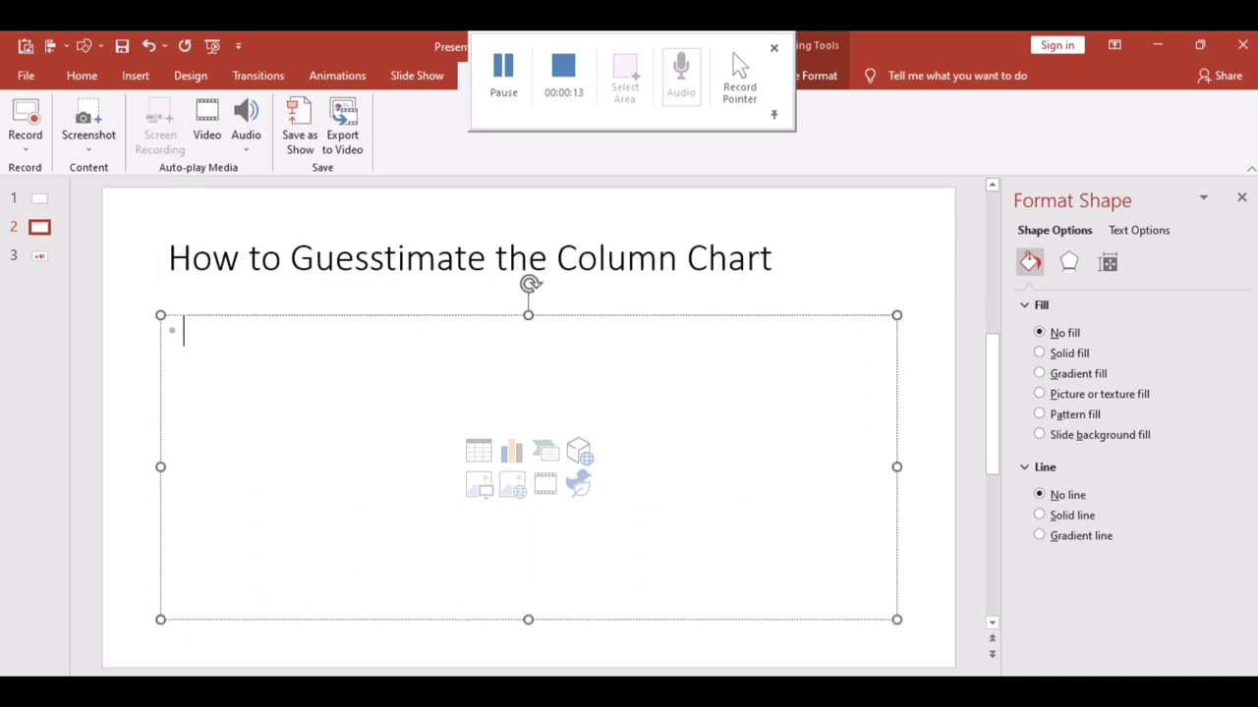
type("S")
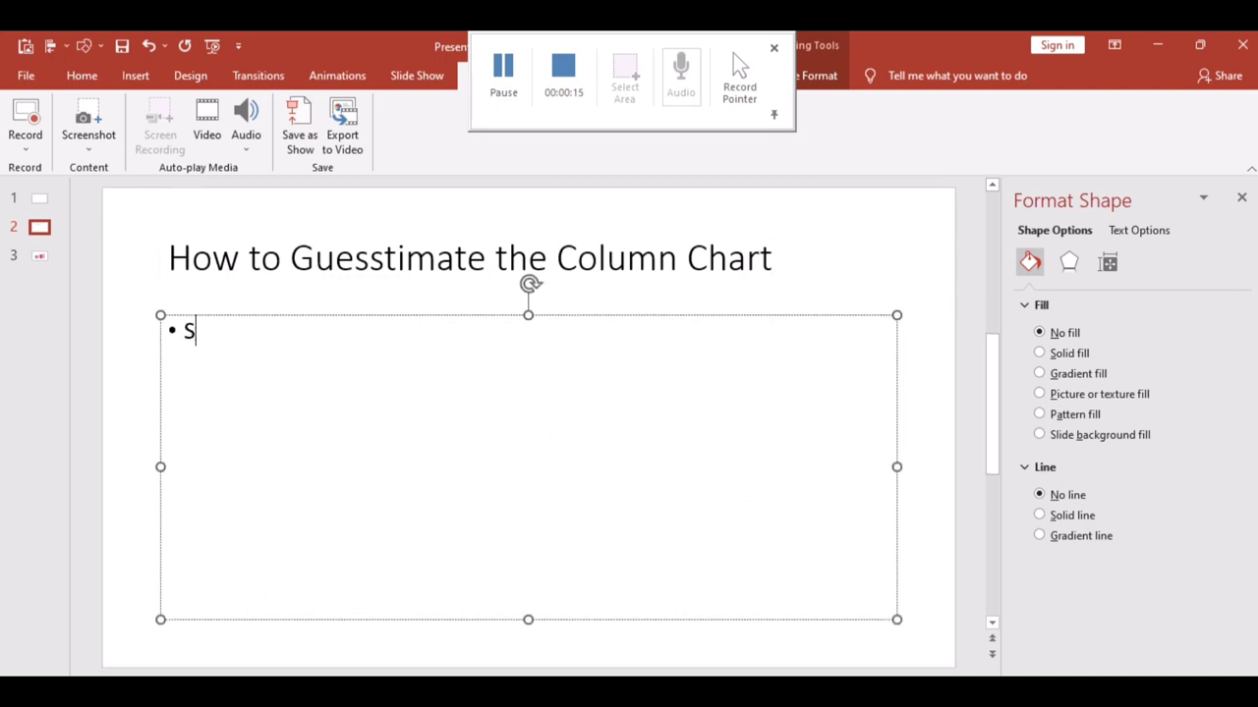
type("ave the Picture")
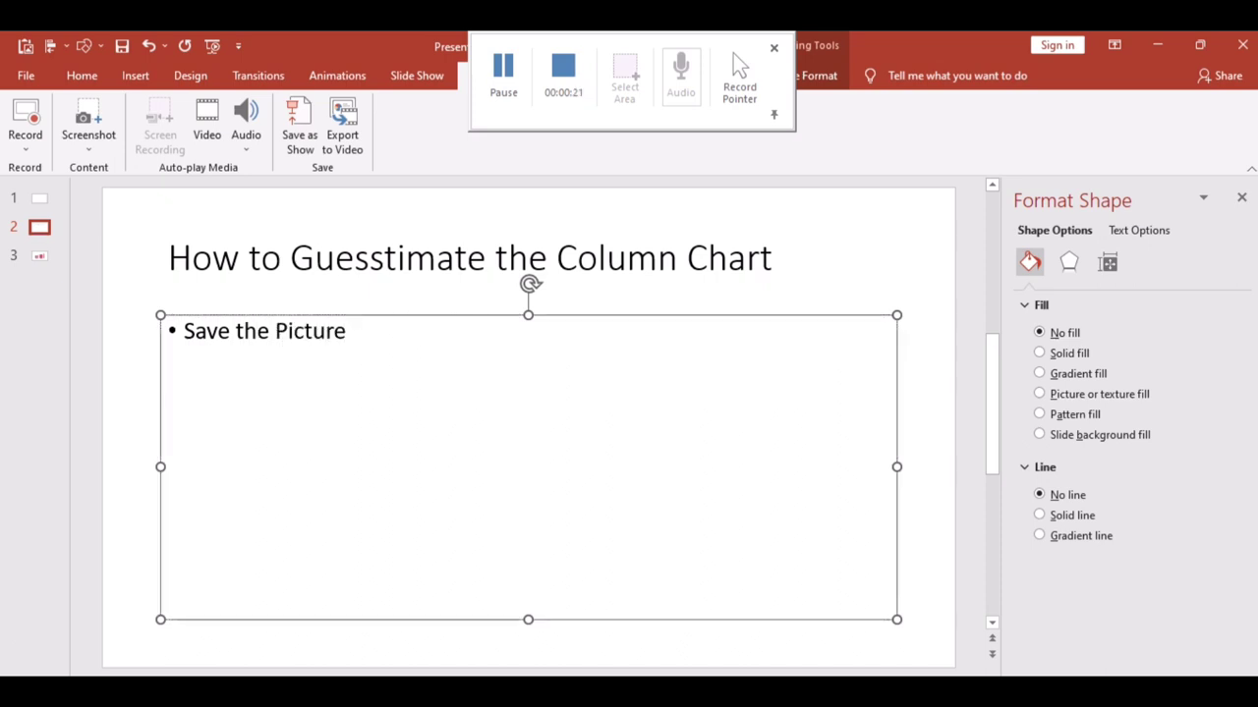
key("shift+Home")
key("End")
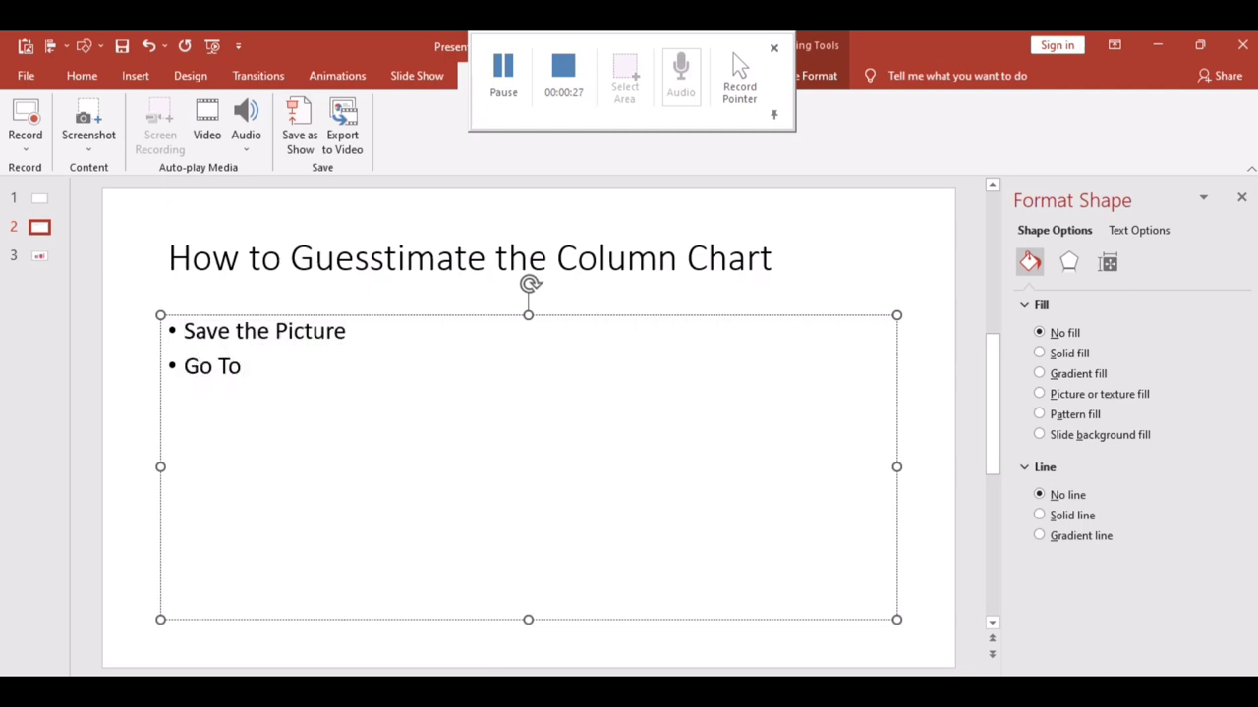
type(" Website Web Plot Digitizer")
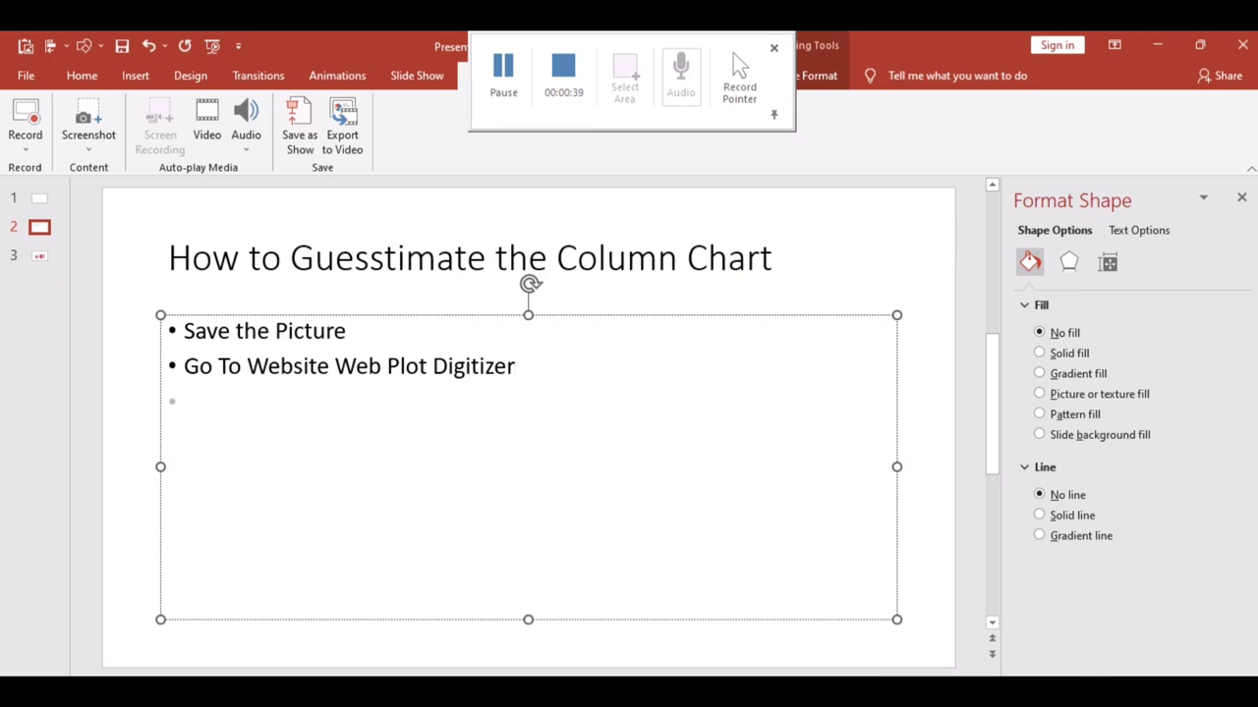
key("alt+Tab")
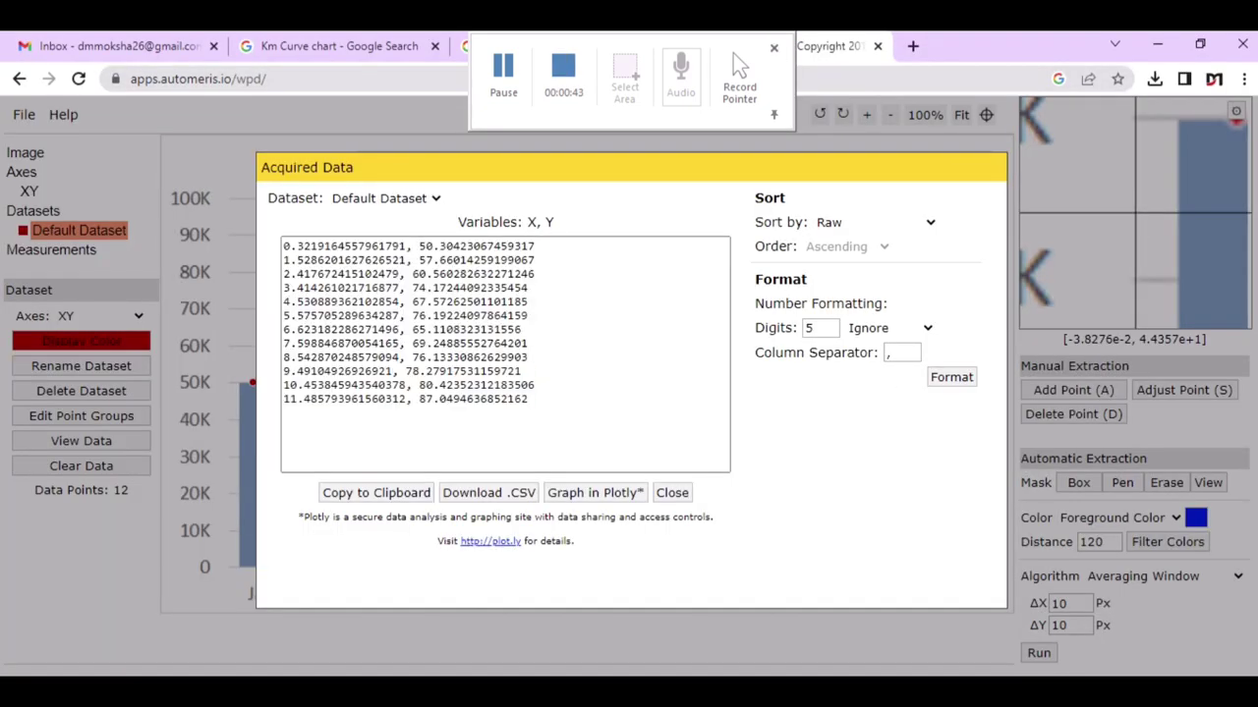
Close the old Acquired Data results and search 'webplotdigitizer' in a new Chrome tab.
left_click(672, 493)
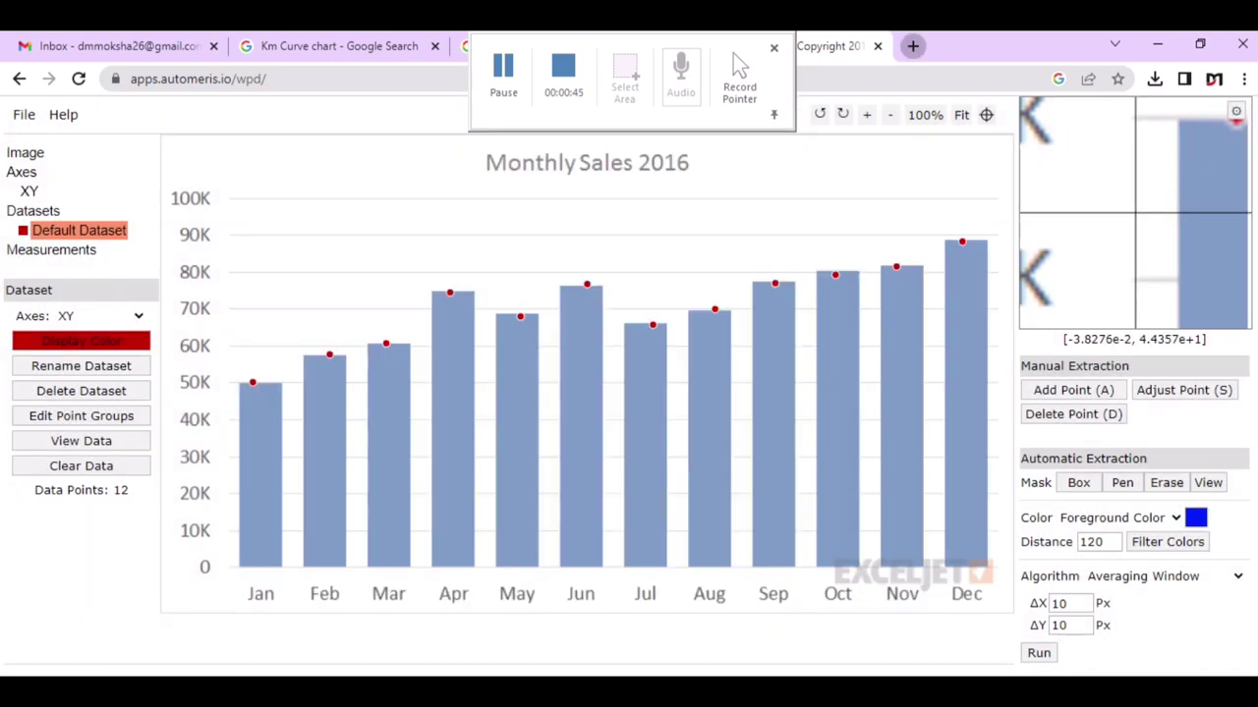
left_click(912, 45)
type("web")
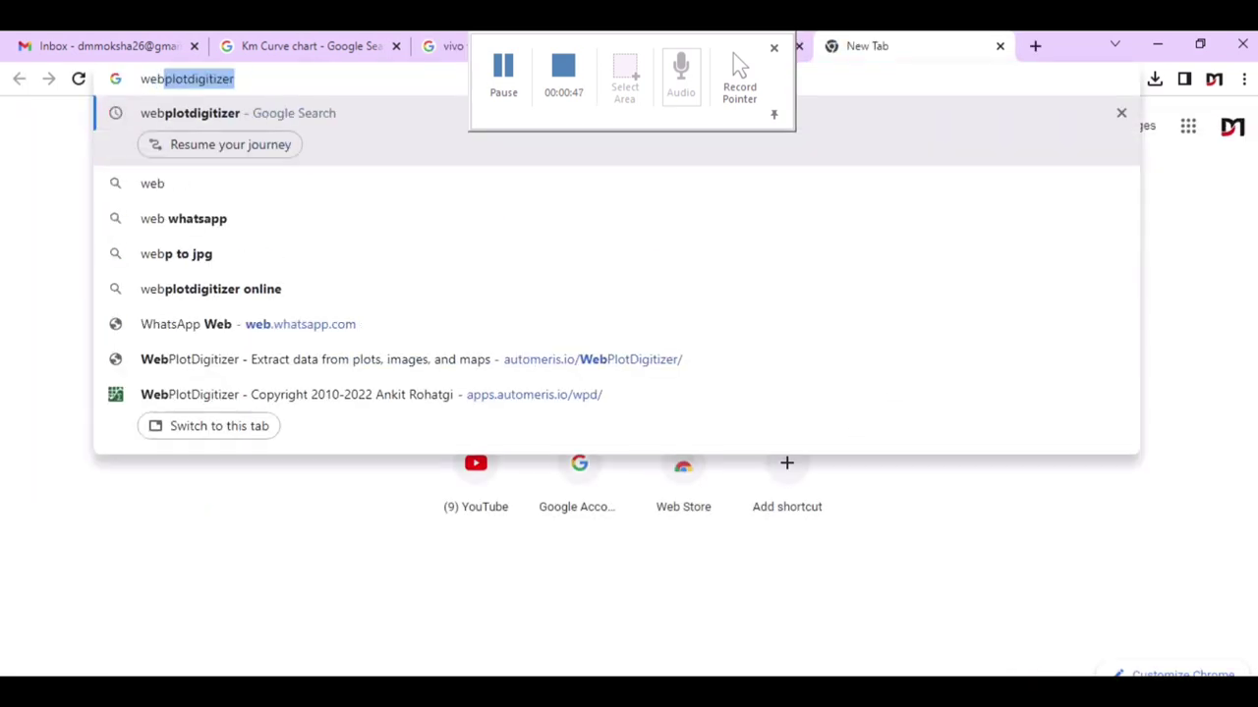
key("Down")
key("Up")
key("Return")
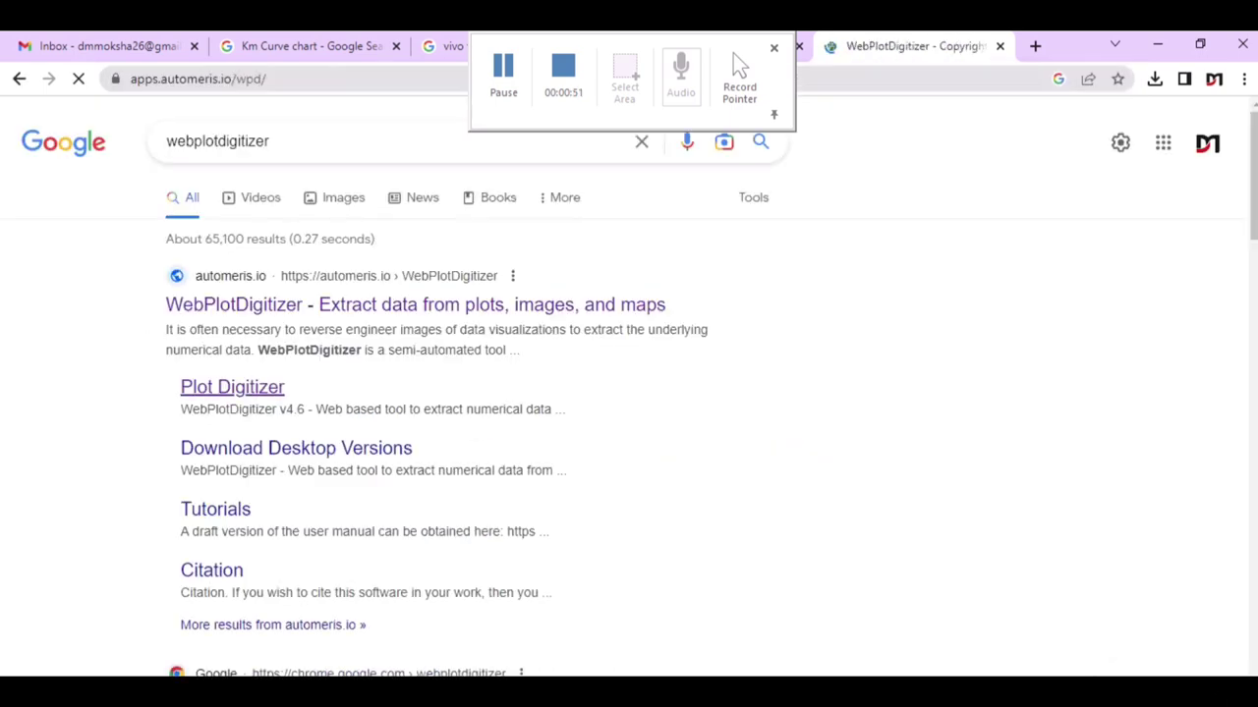
Load the 'column chart' picture from the Desktop into WebPlotDigitizer.
left_click(23, 114)
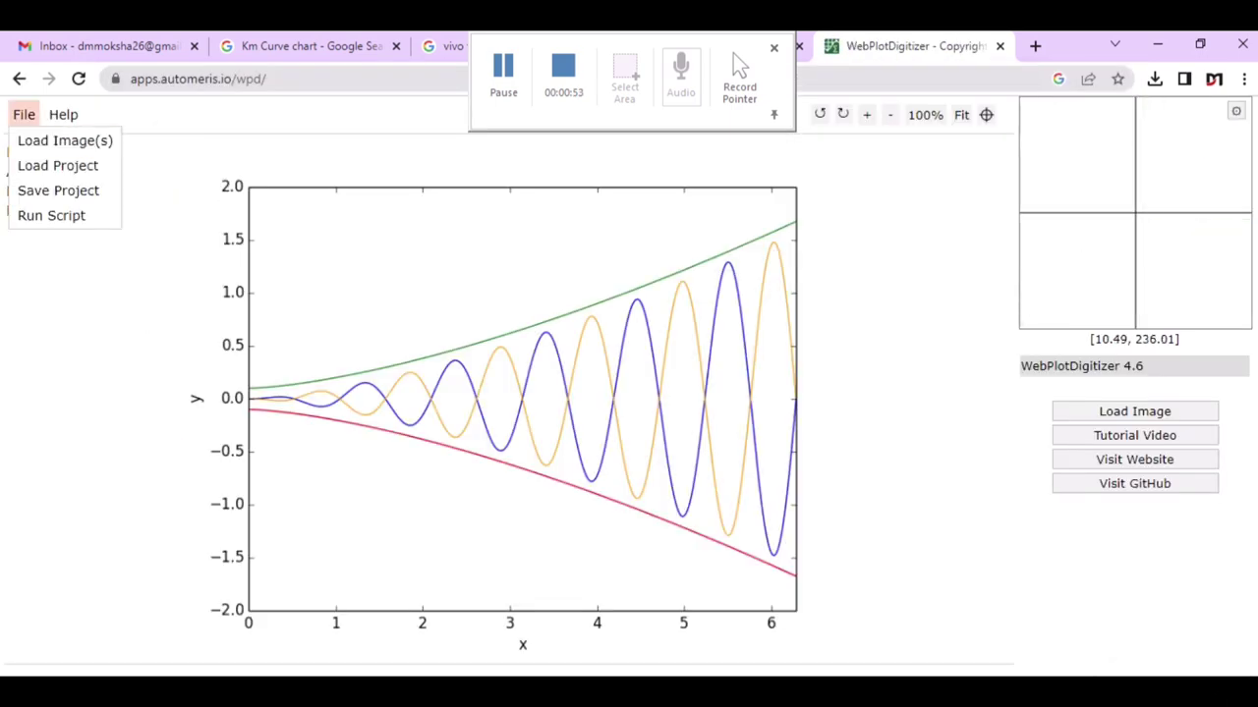
left_click(59, 137)
left_click(553, 220)
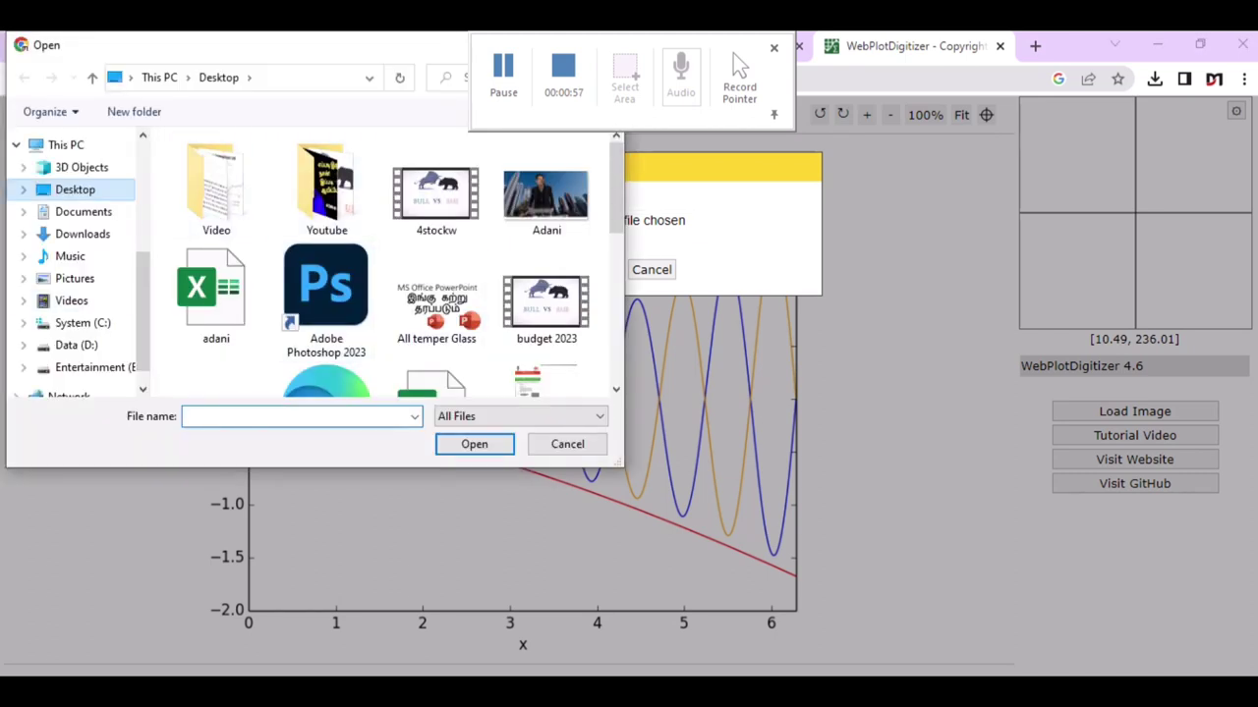
scroll(546, 325, "down", 5)
left_click(216, 181)
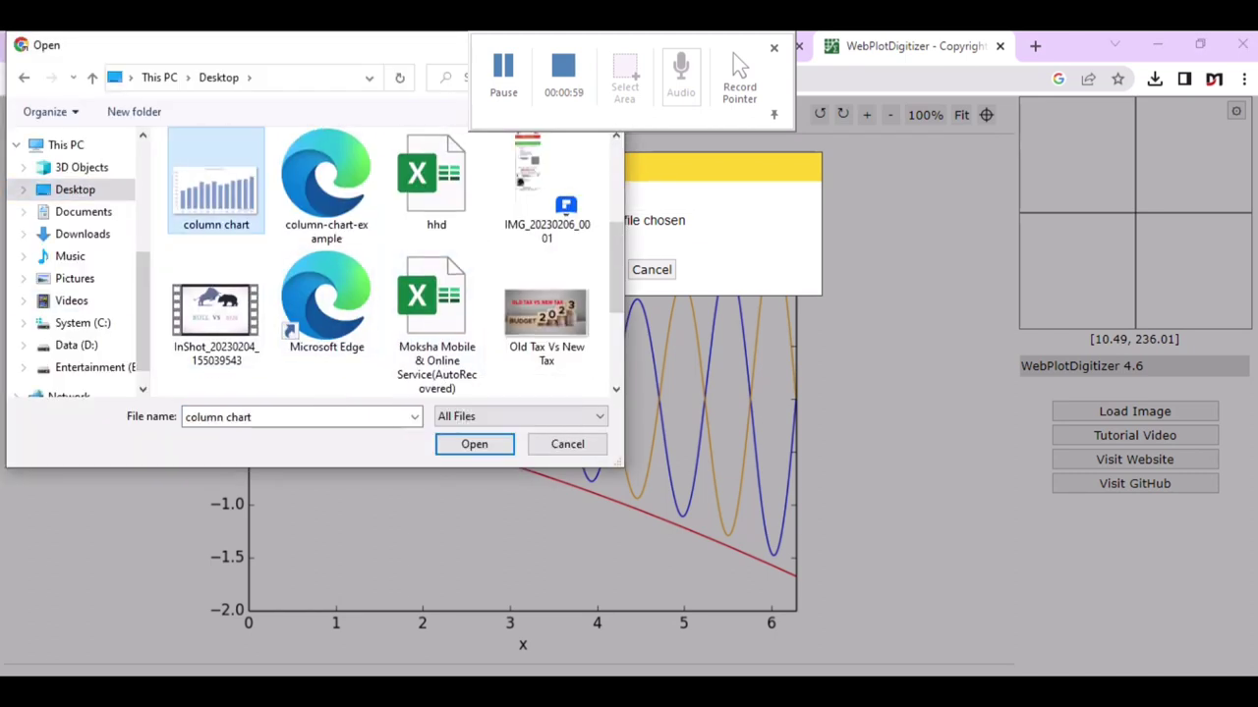
key("Return")
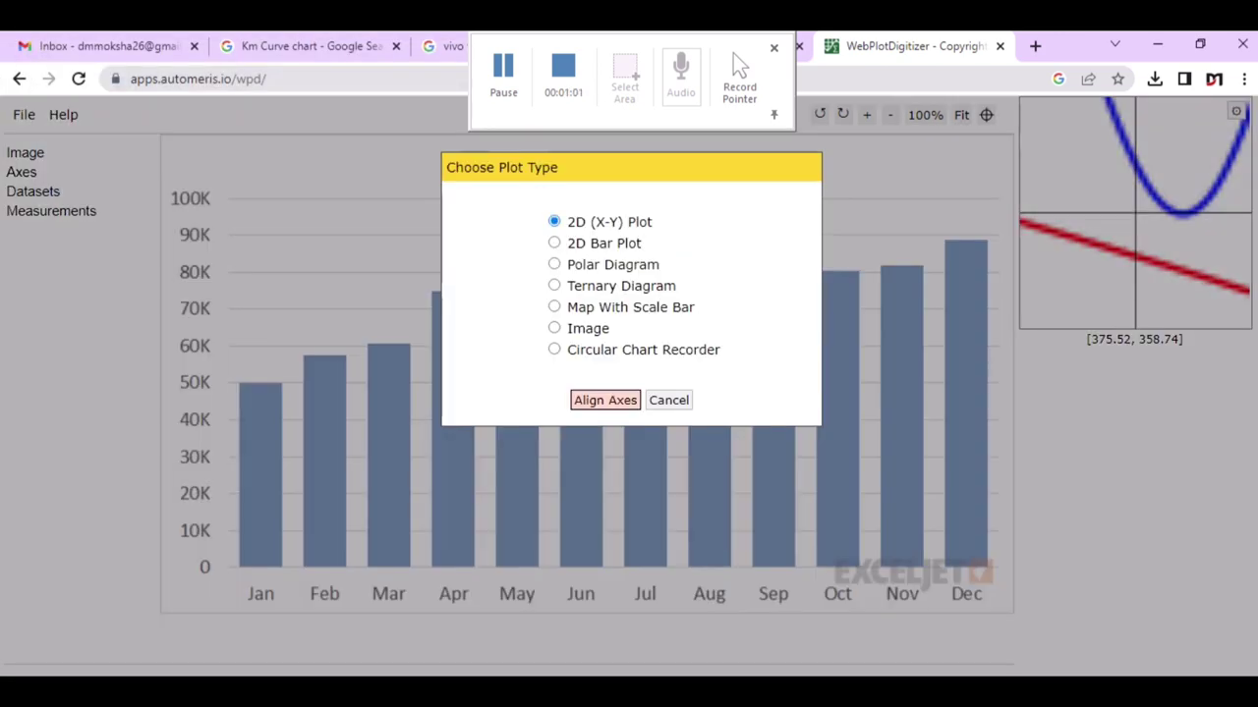
Choose the 2D X-Y plot and mark the X1, X2, Y1, Y2 reference points on the axes.
key("Return")
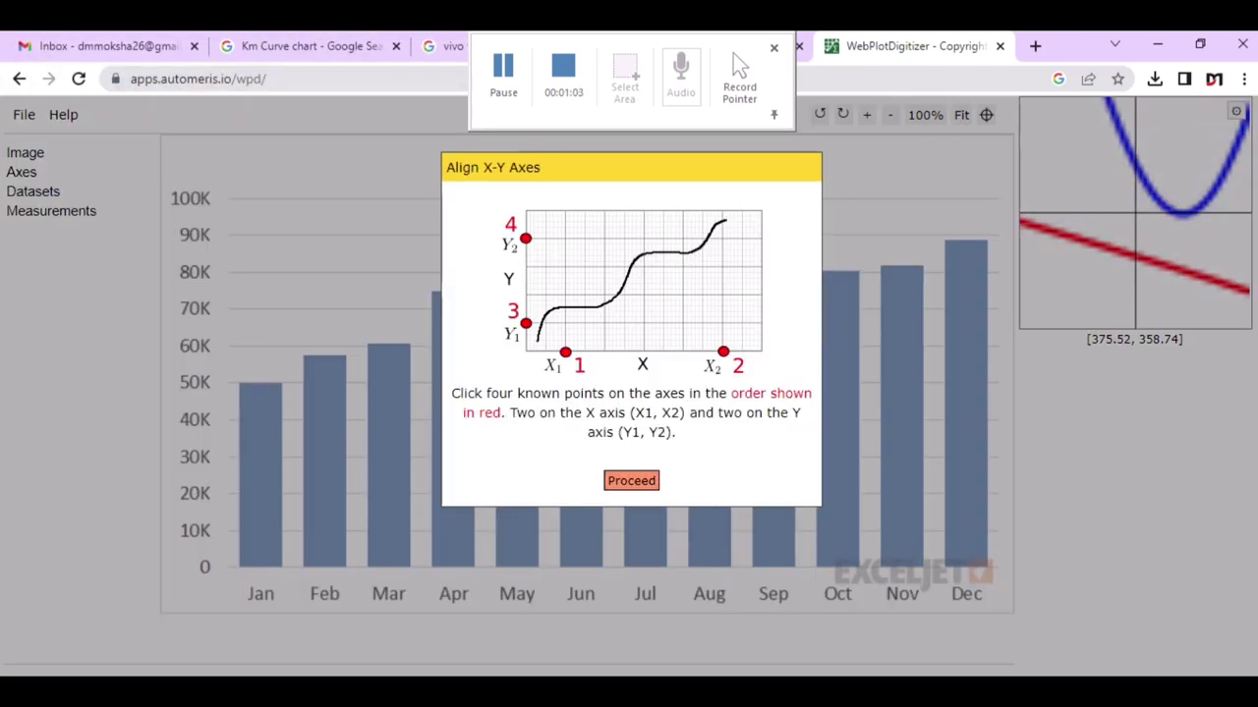
key("Return")
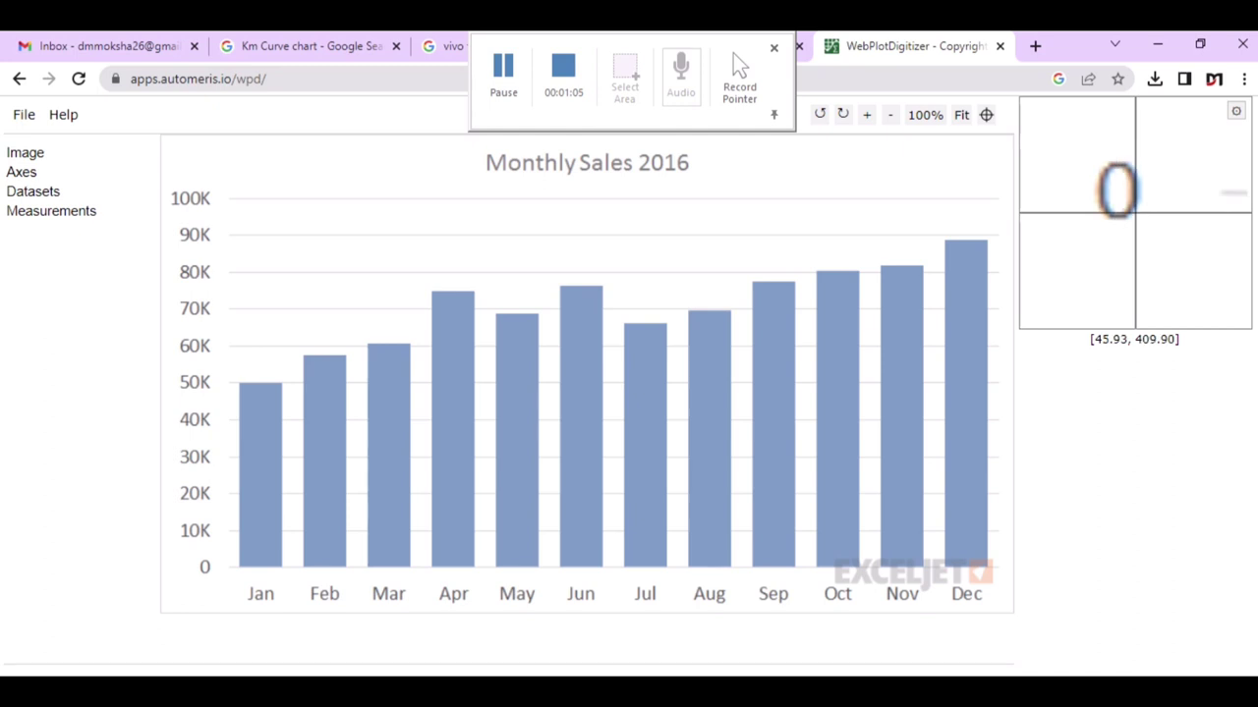
left_click(208, 571)
left_click(996, 561)
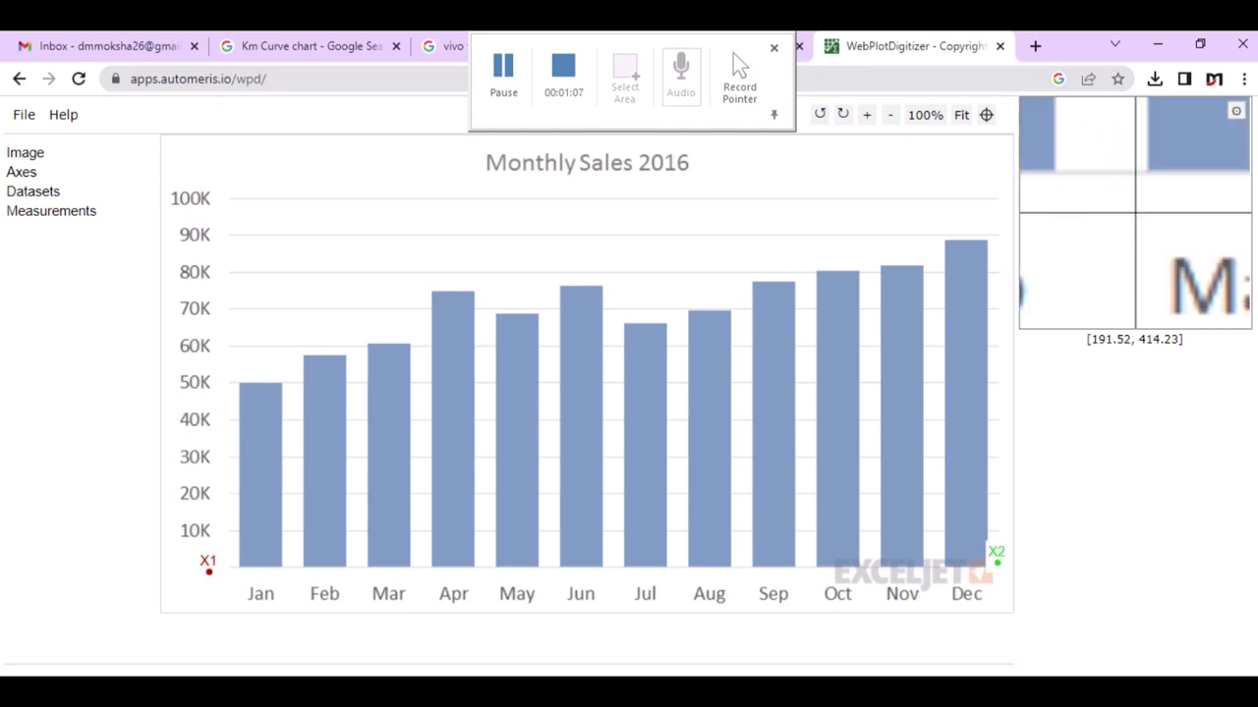
left_click(203, 571)
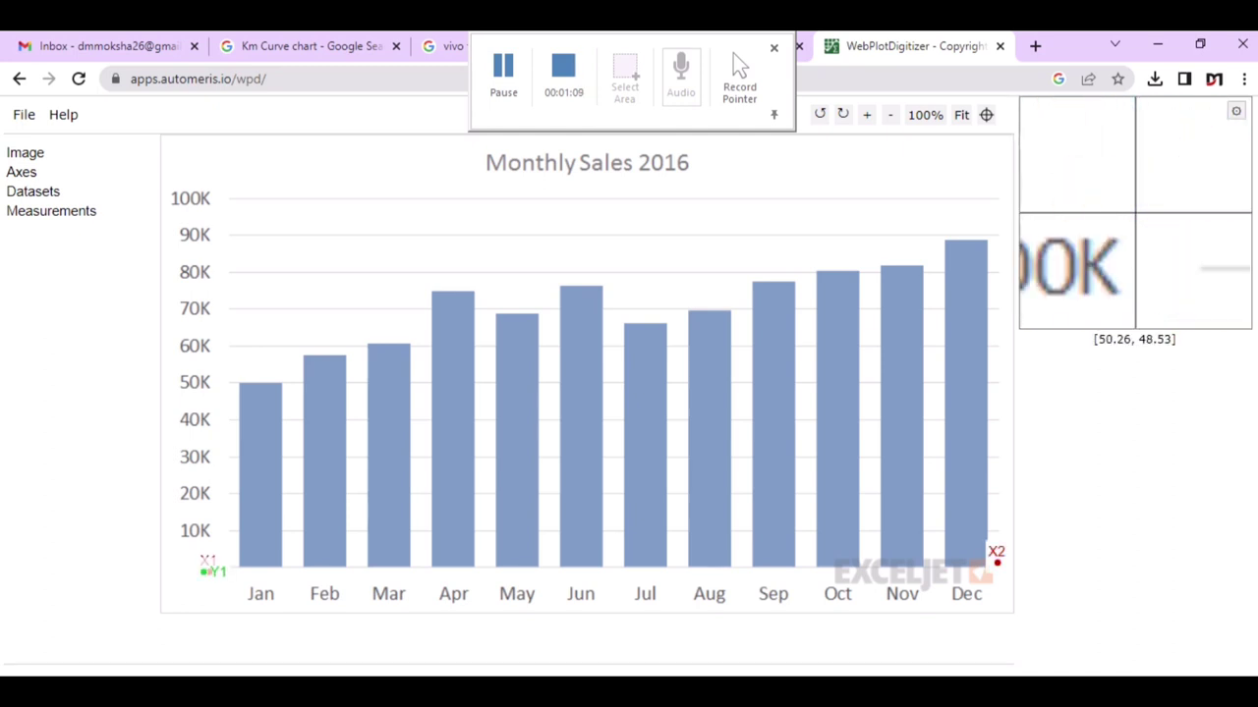
left_click(201, 199)
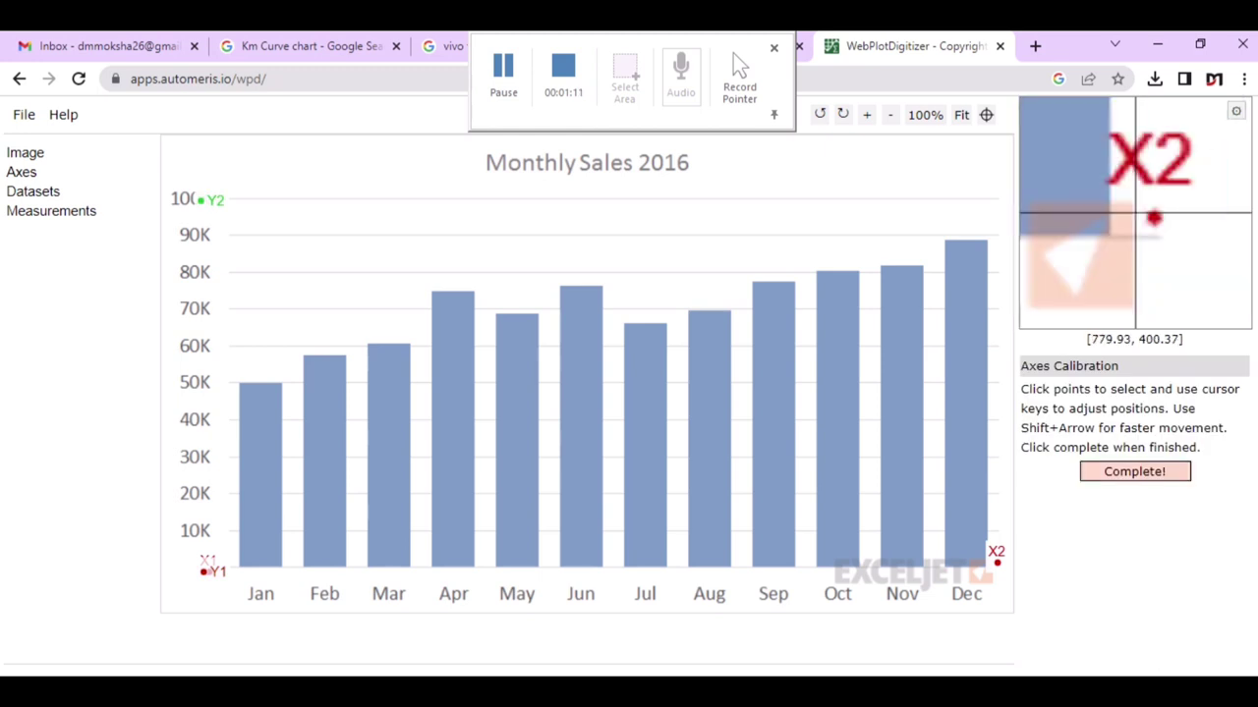
Enter axis values X 0 to 12 and Y 0 to 100 and confirm the calibration.
left_click(1134, 472)
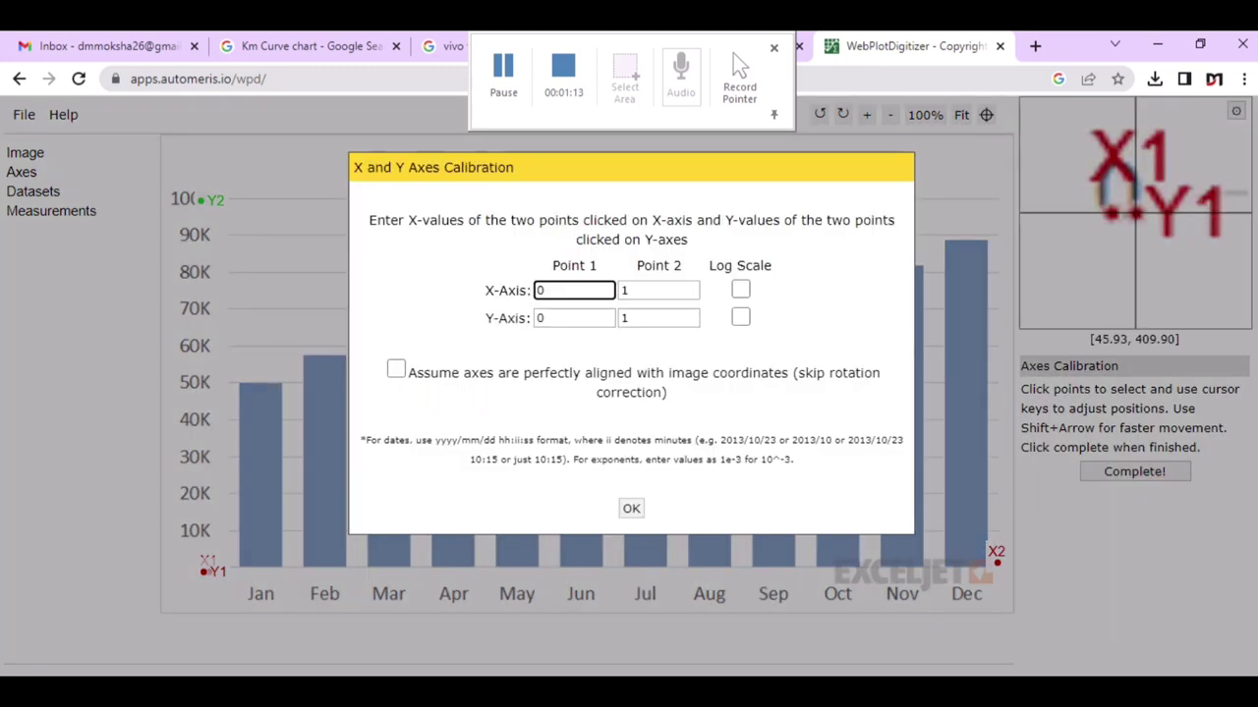
key("Tab")
type("12")
key("Tab")
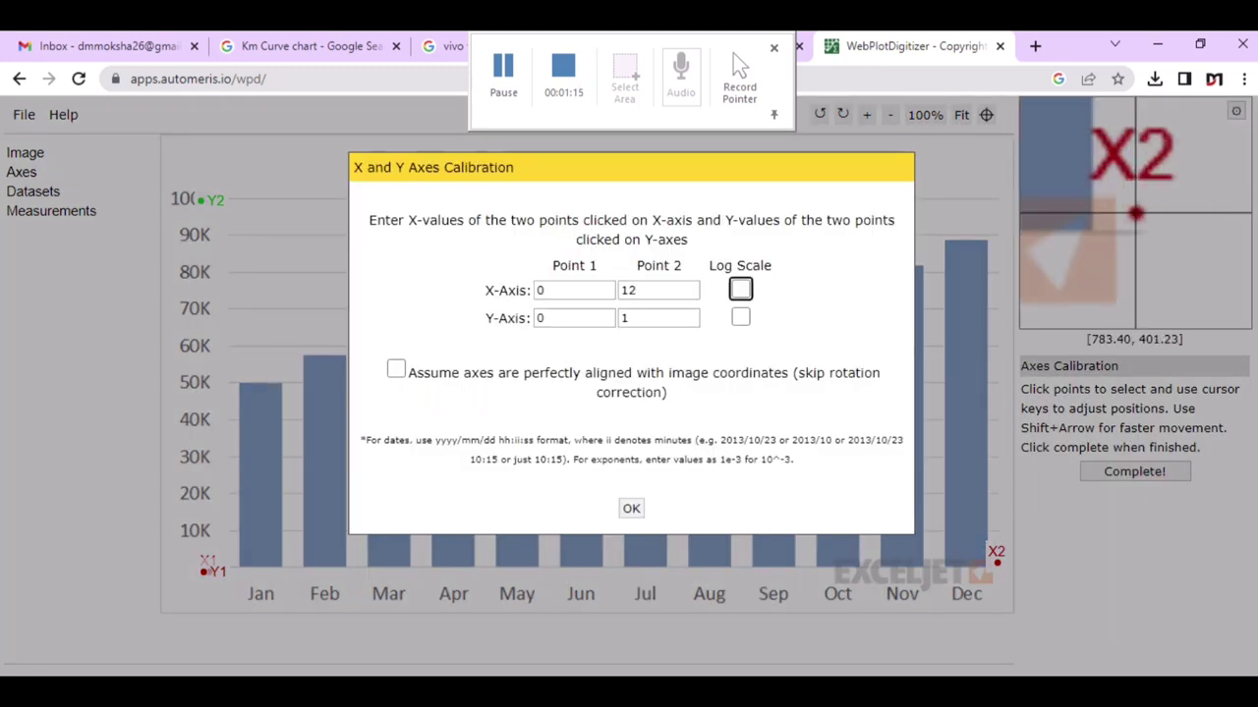
key("Tab")
key("Tab")
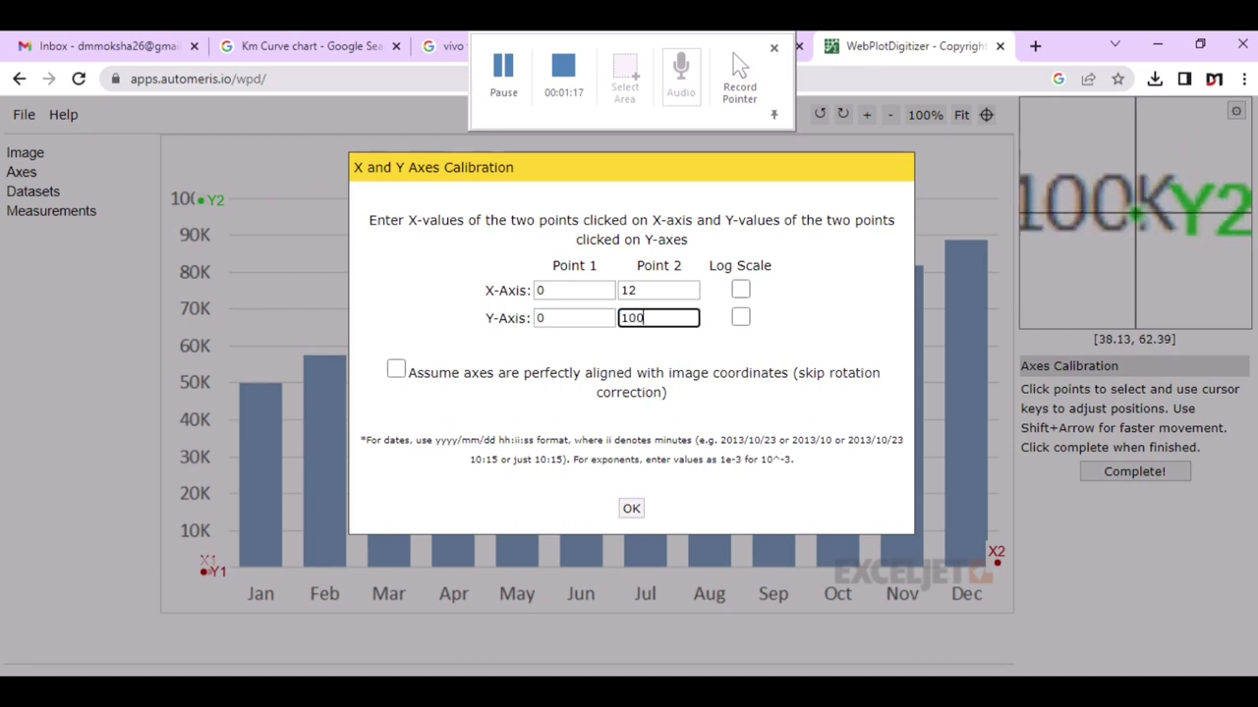
key("Return")
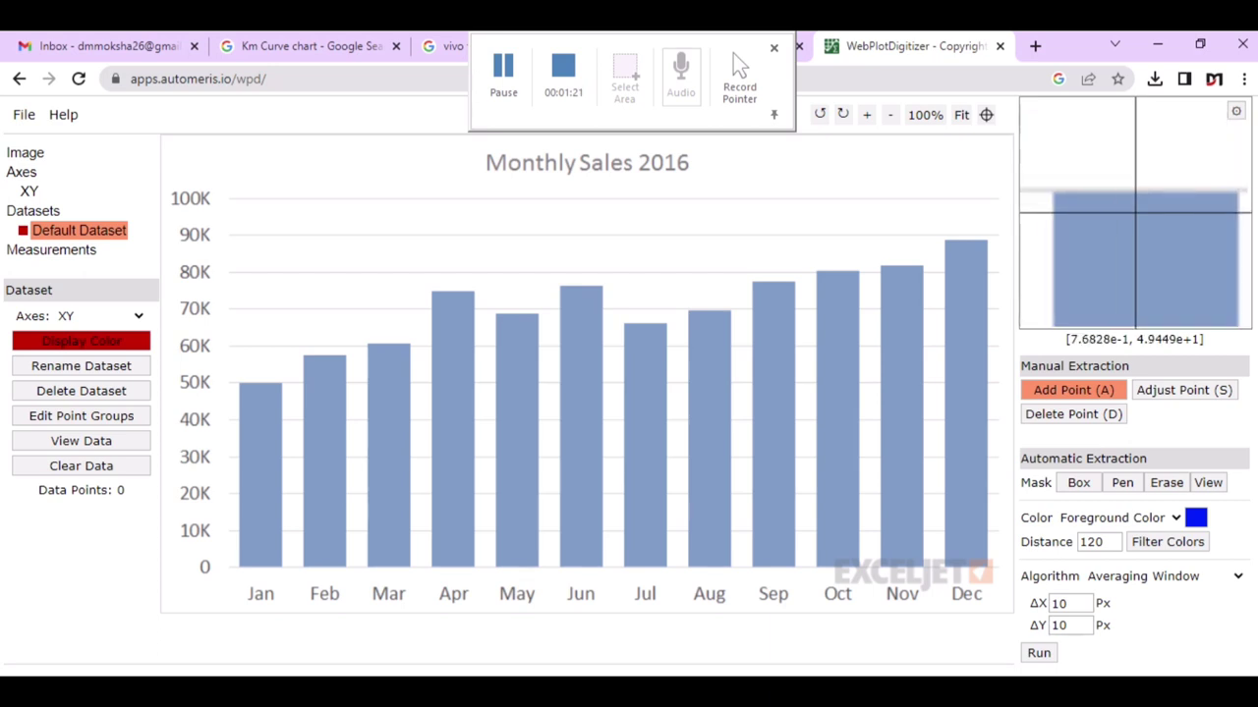
Mark the tops of all twelve monthly bars, Jan through Dec.
left_click(261, 382)
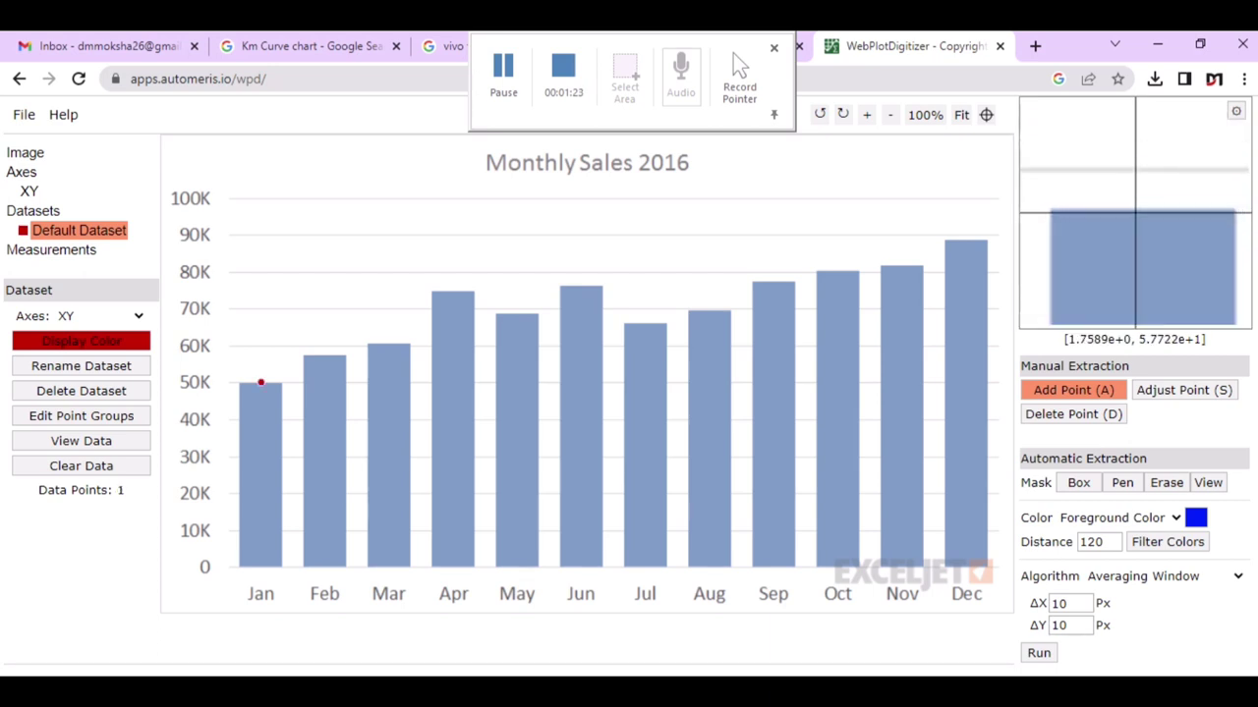
left_click(325, 356)
left_click(392, 342)
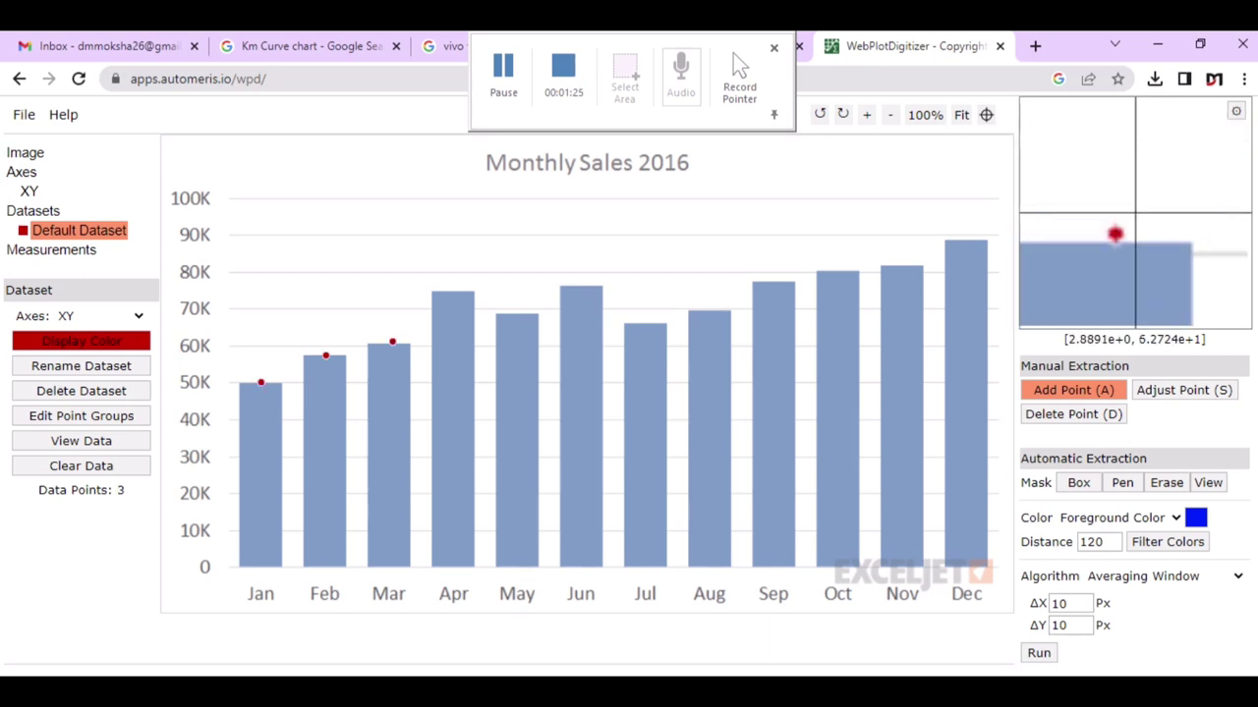
left_click(452, 291)
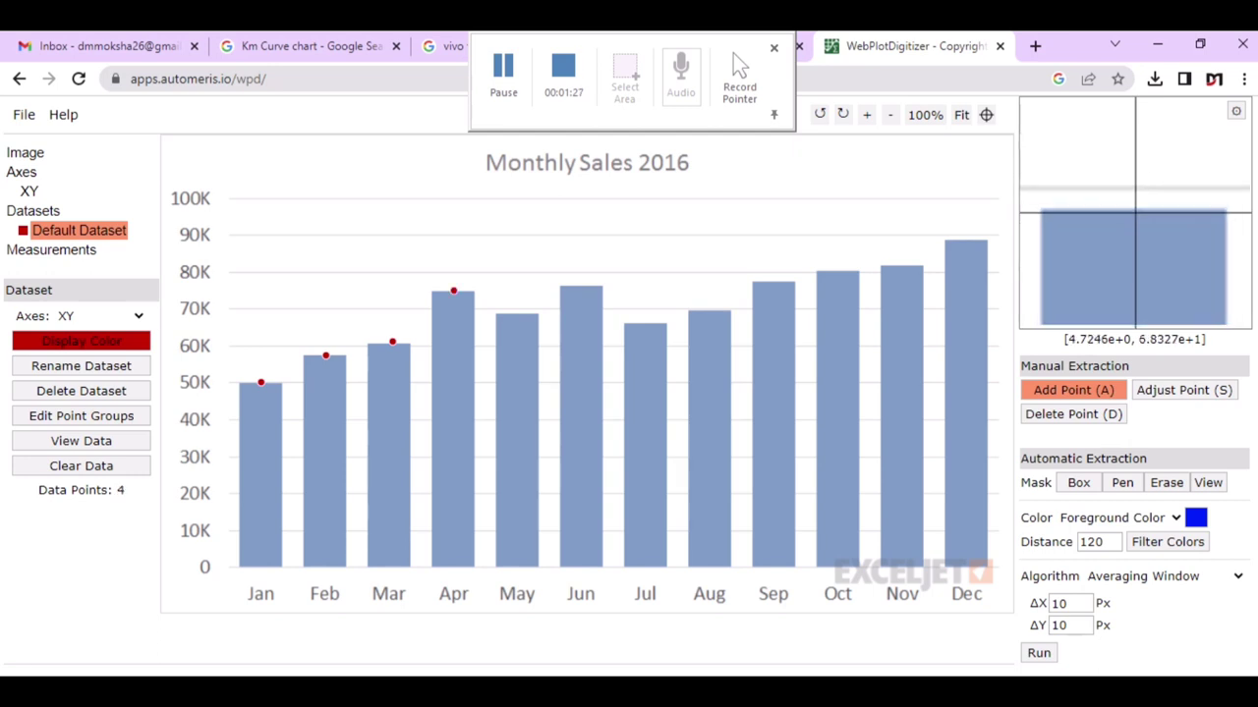
left_click(516, 316)
left_click(582, 284)
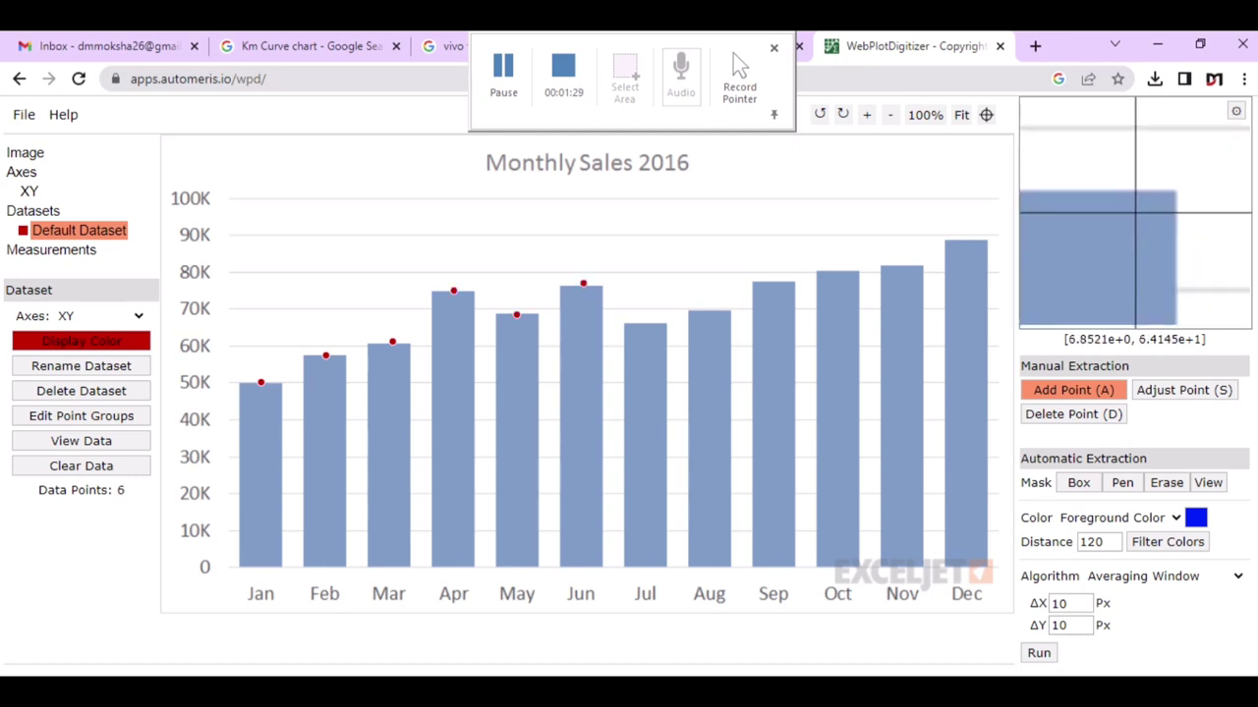
left_click(644, 323)
left_click(708, 310)
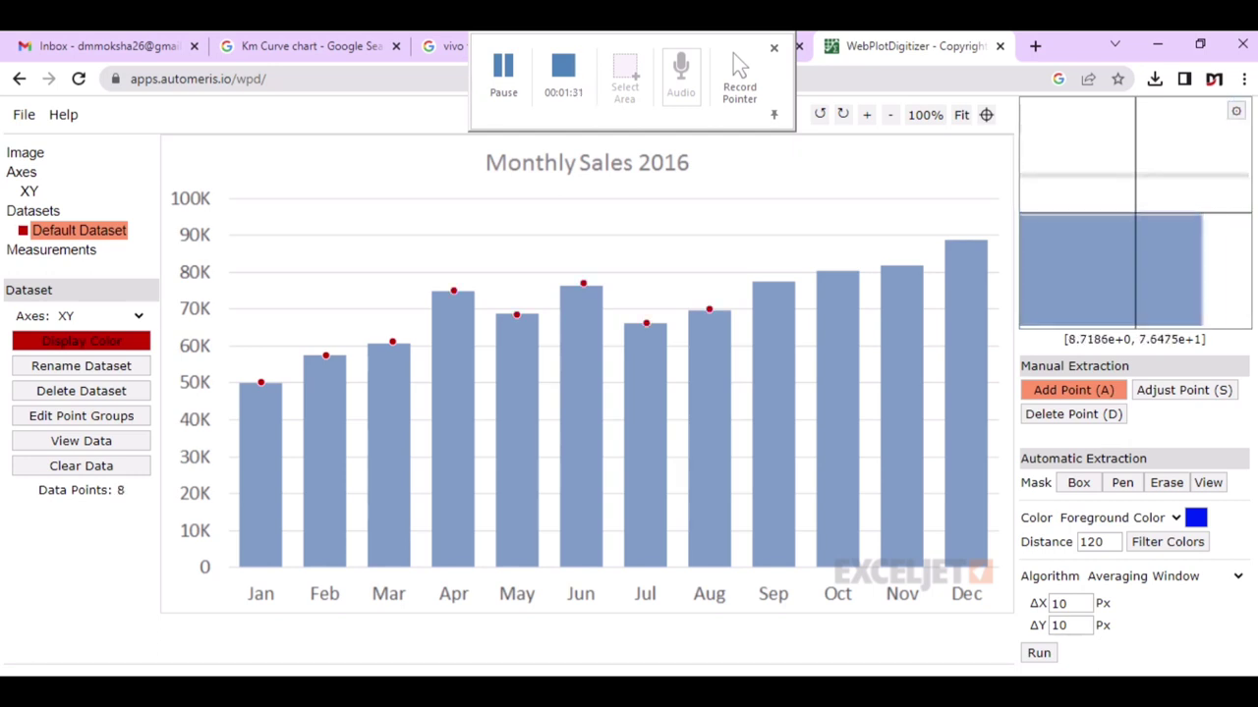
left_click(774, 281)
left_click(840, 270)
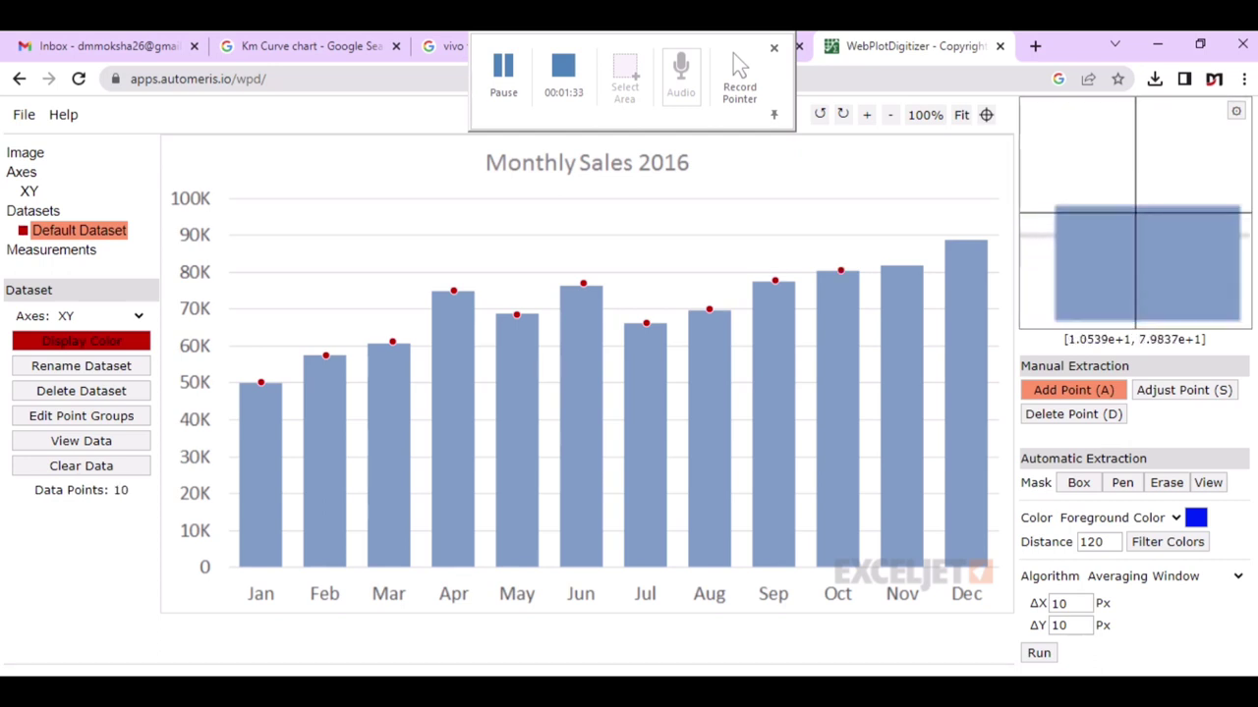
left_click(899, 267)
left_click(964, 240)
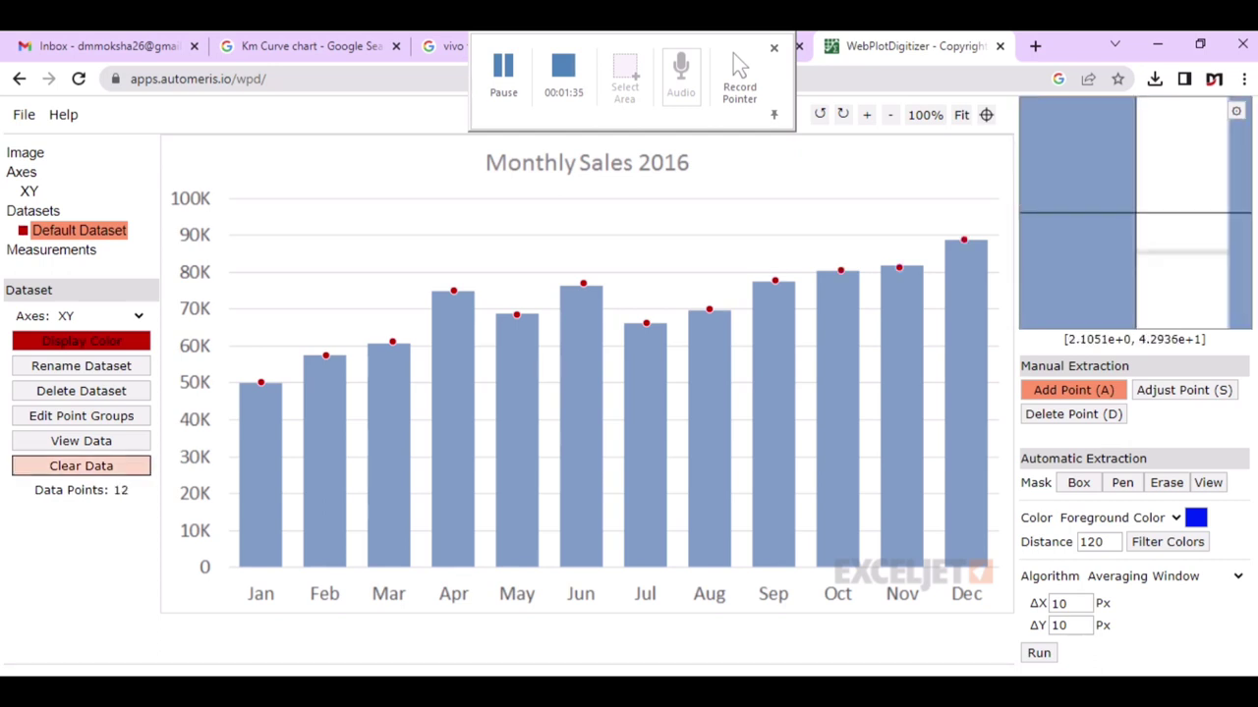
Open the acquired data list, select all X,Y values, and switch to Excel.
left_click(81, 440)
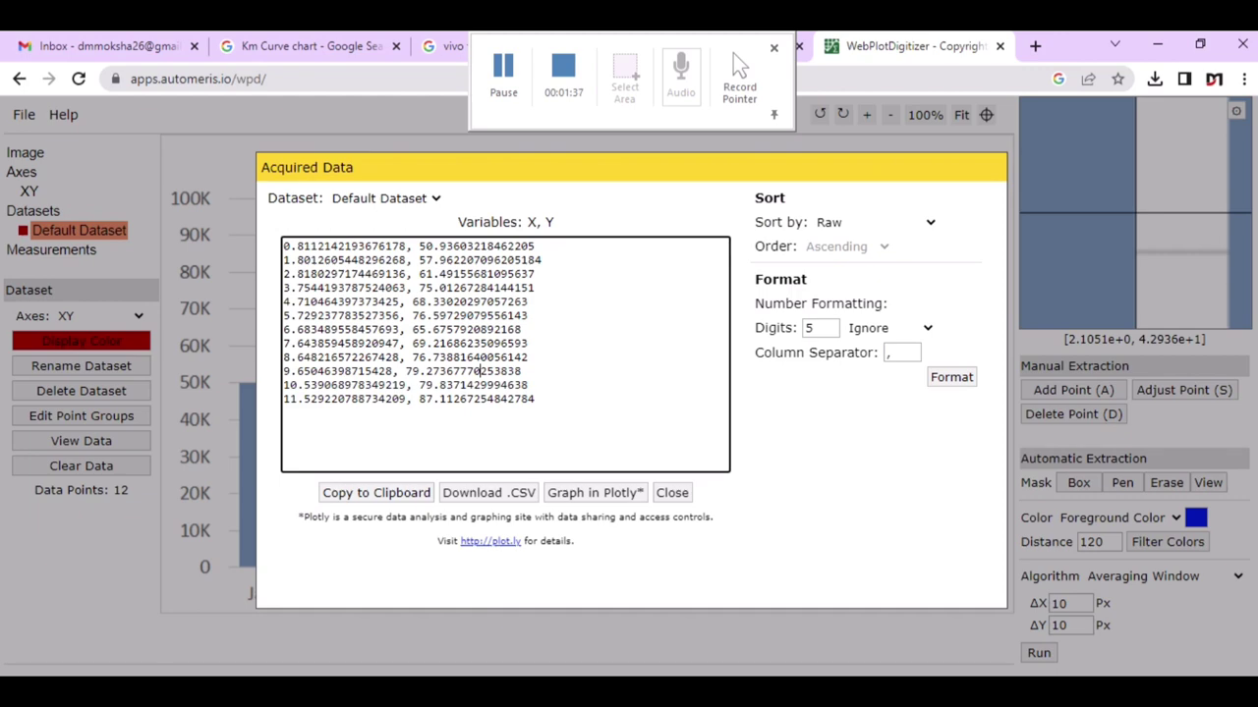
key("ctrl+a")
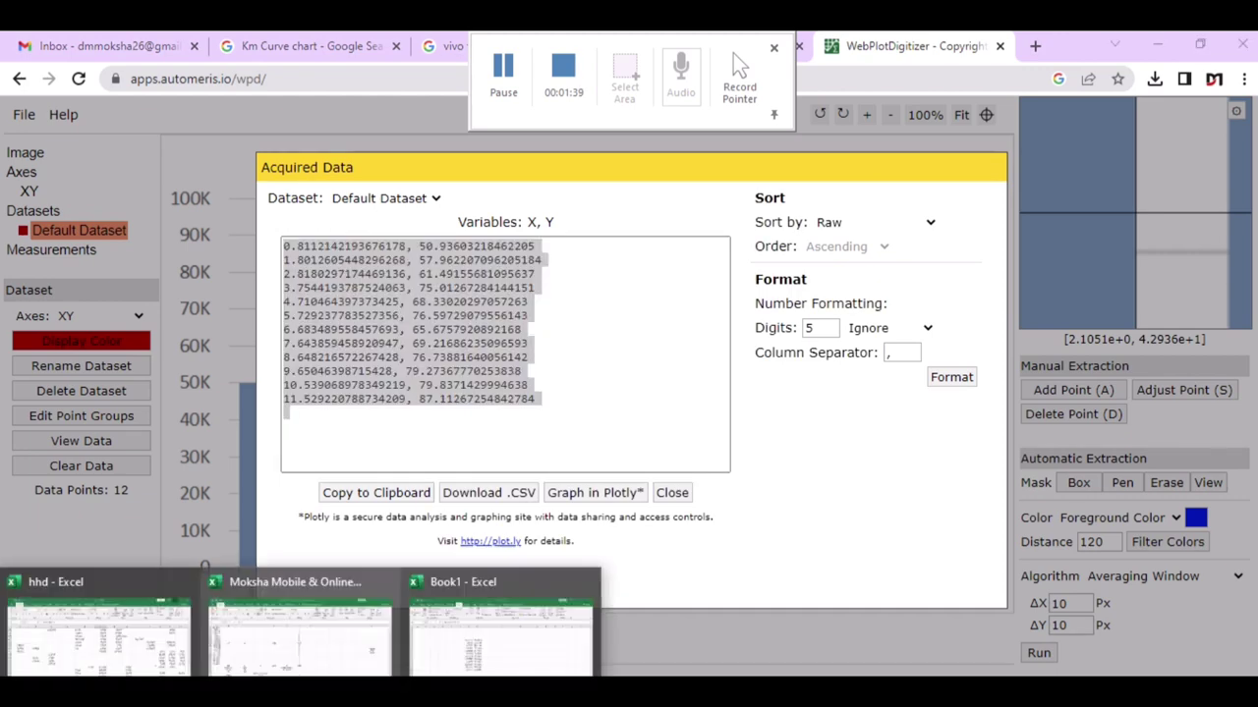
left_click(505, 619)
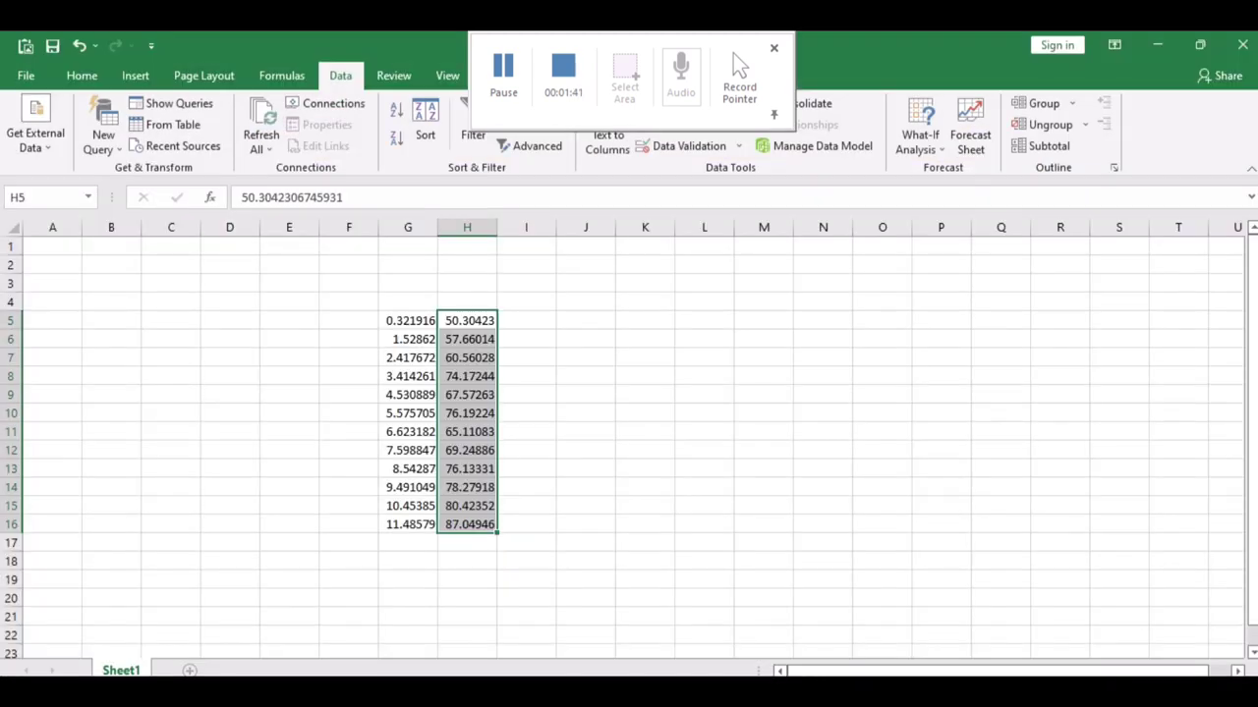
Paste the X,Y data at G5 of a new sheet, select H5:H16, and add a PowerPoint slide.
key("shift+F11")
left_click(407, 321)
key("ctrl+v")
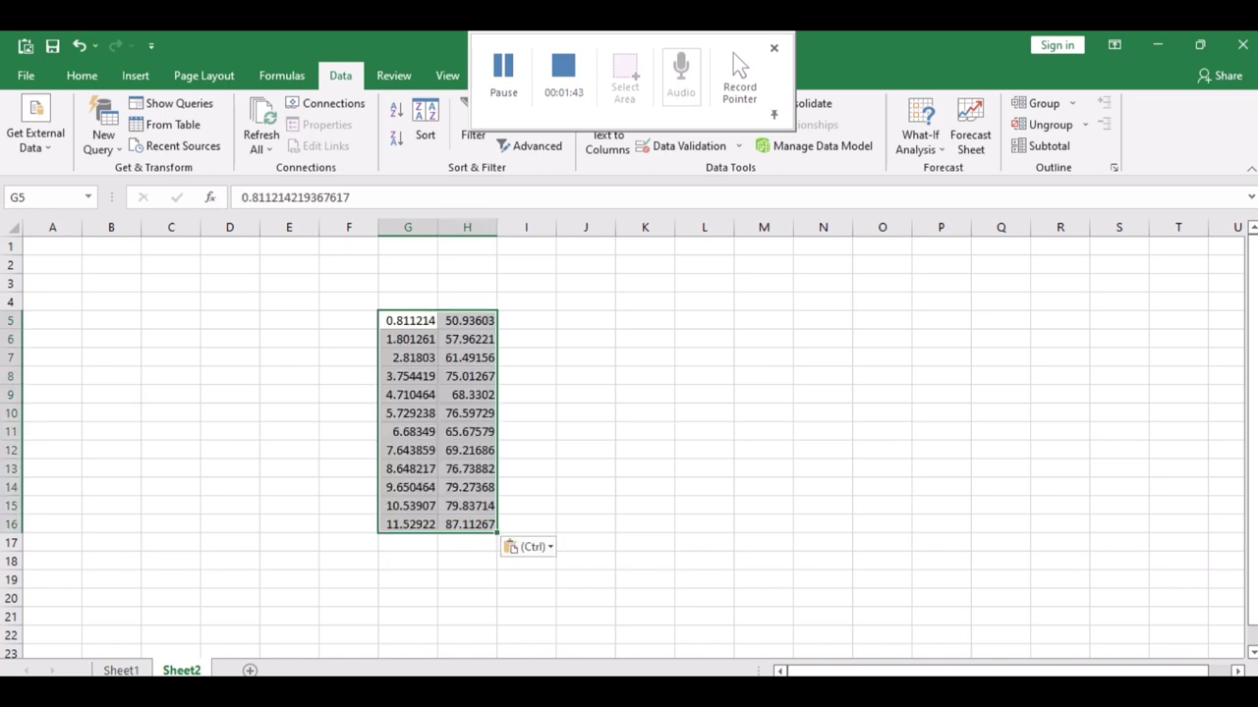
left_click_drag(467, 321, 466, 524)
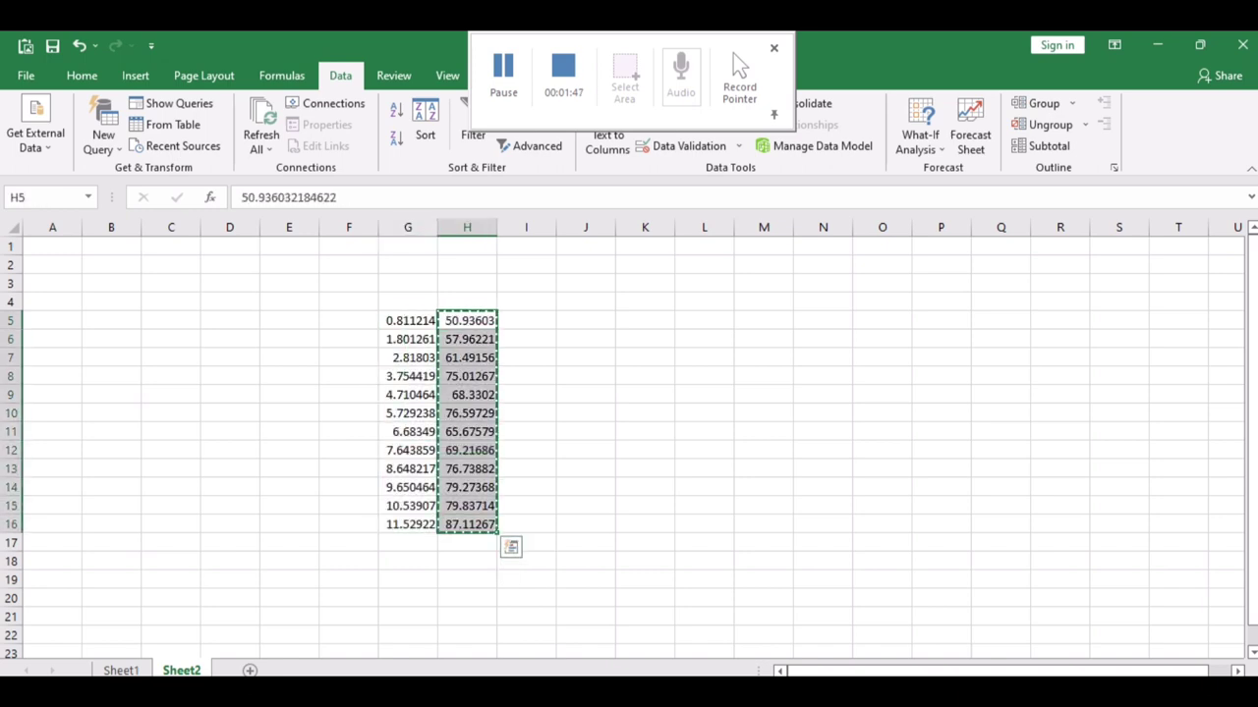
key("alt+Tab")
key("alt+Tab")
key("ctrl+m")
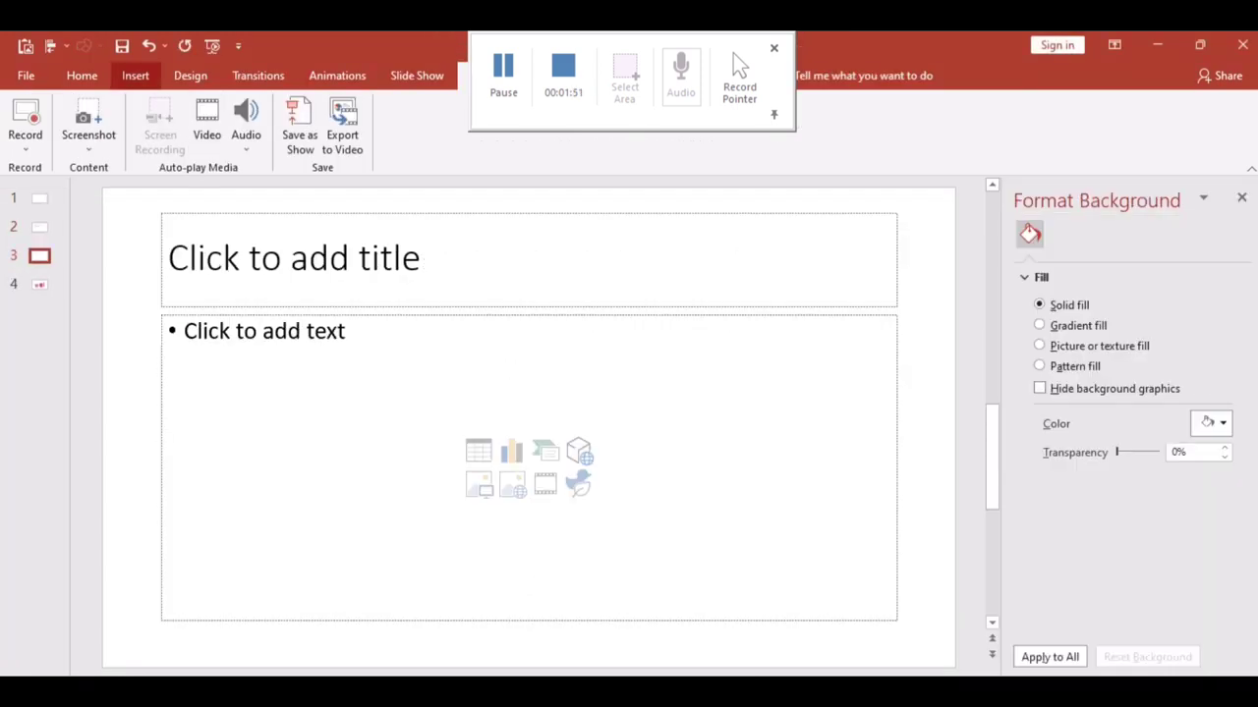
Insert a clustered column chart and paste the monthly sales values into its data at B2.
left_click(135, 76)
left_click(384, 123)
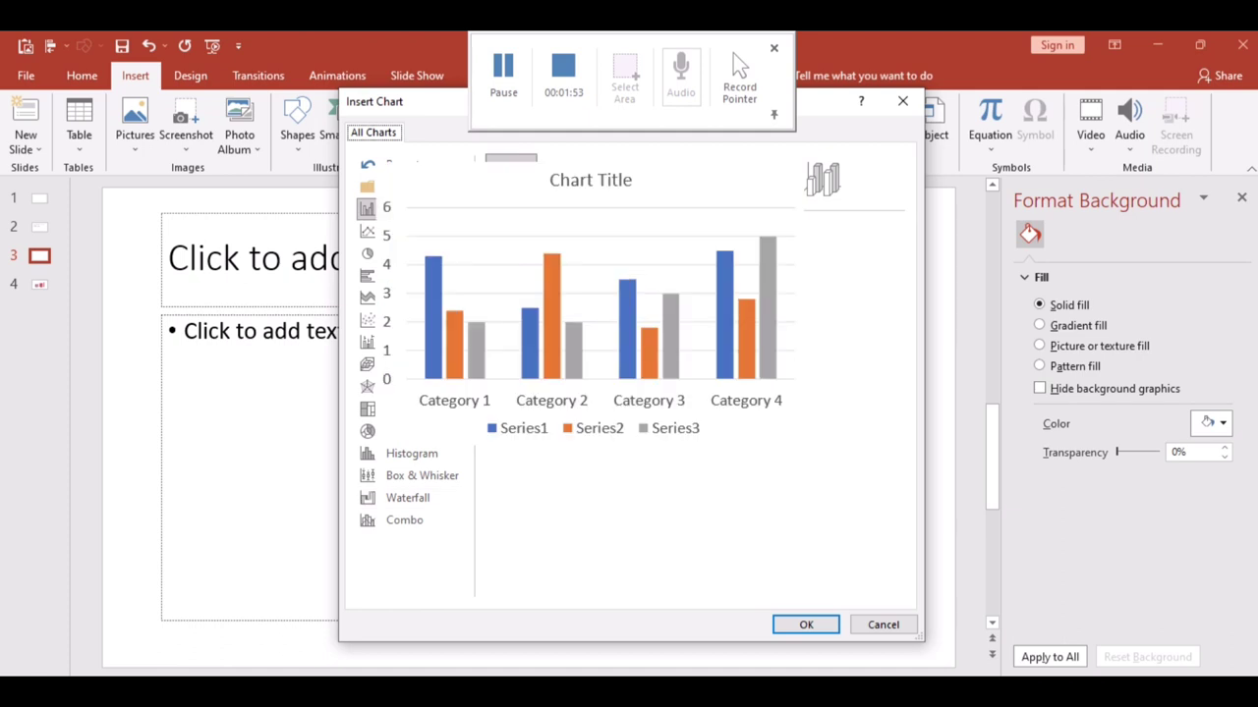
left_click(803, 622)
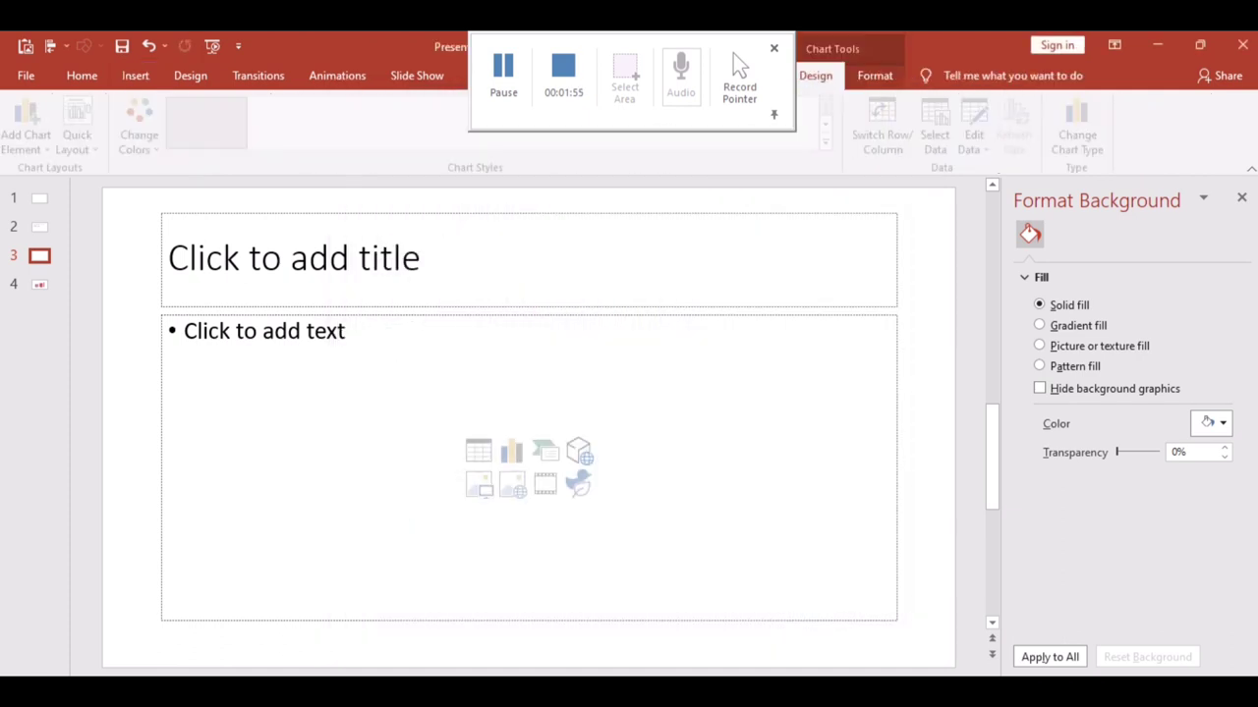
left_click(343, 219)
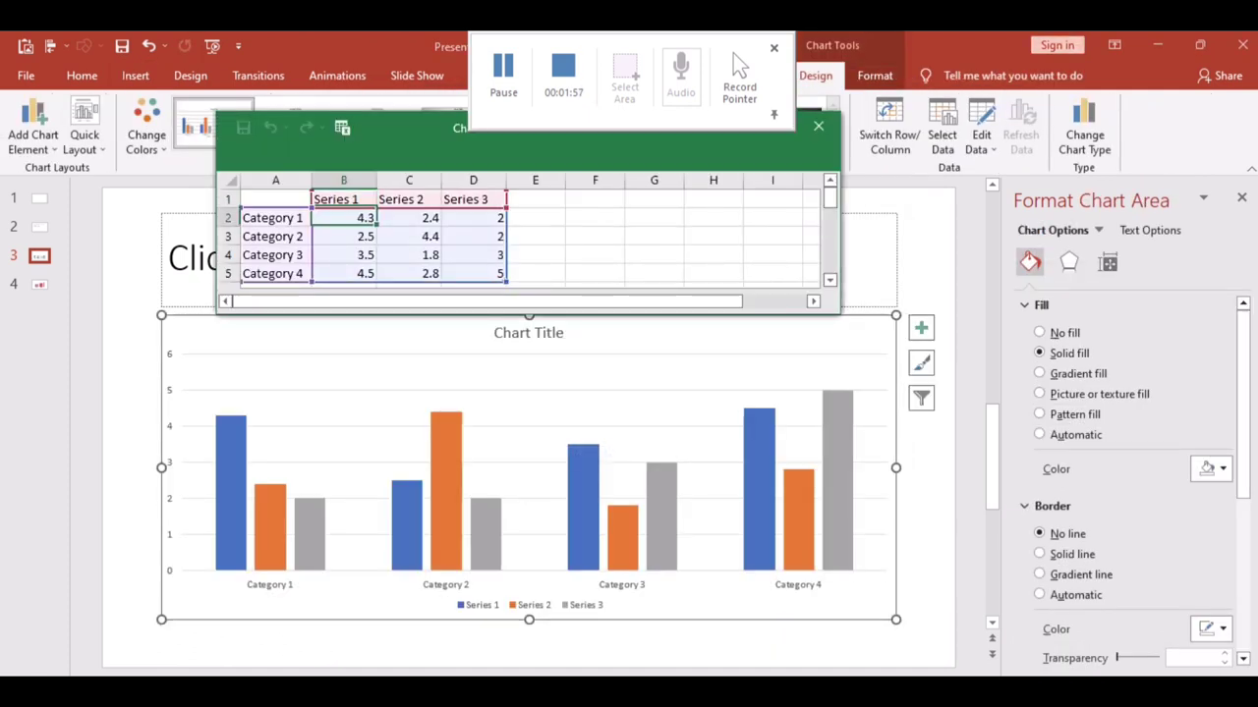
key("ctrl+v")
Rename the first two chart categories to Jan and Feb.
left_click(272, 219)
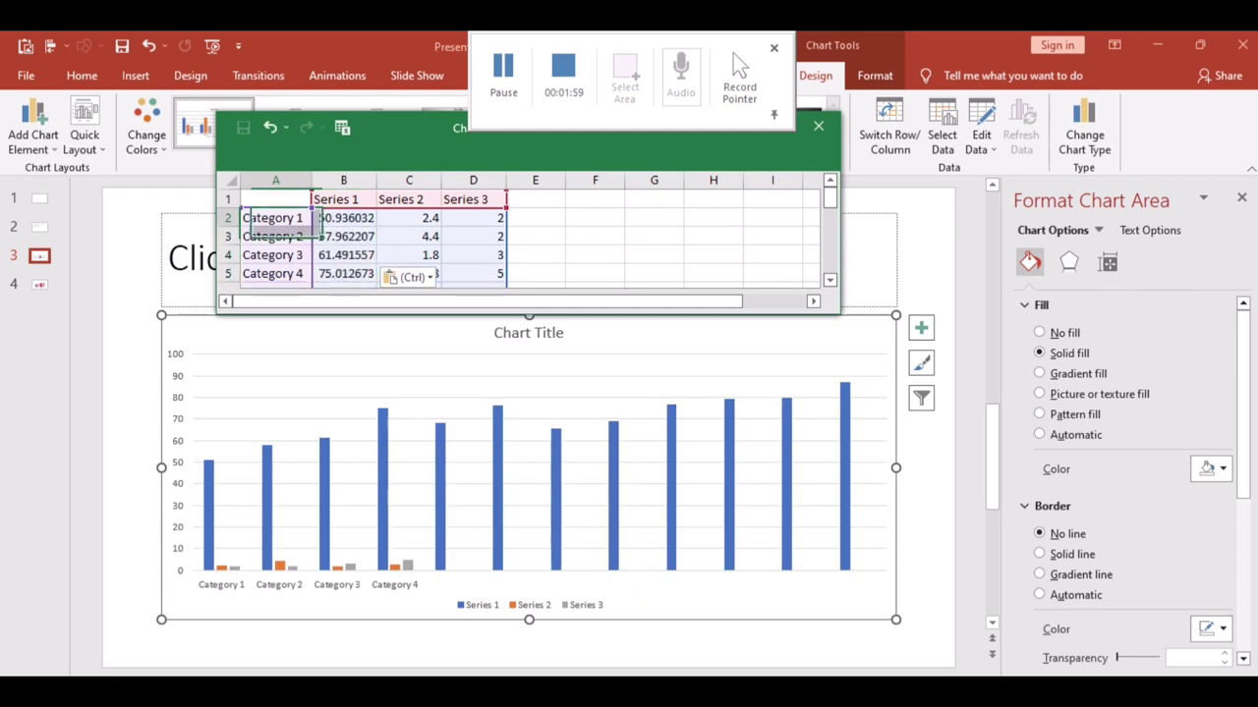
type("Jan")
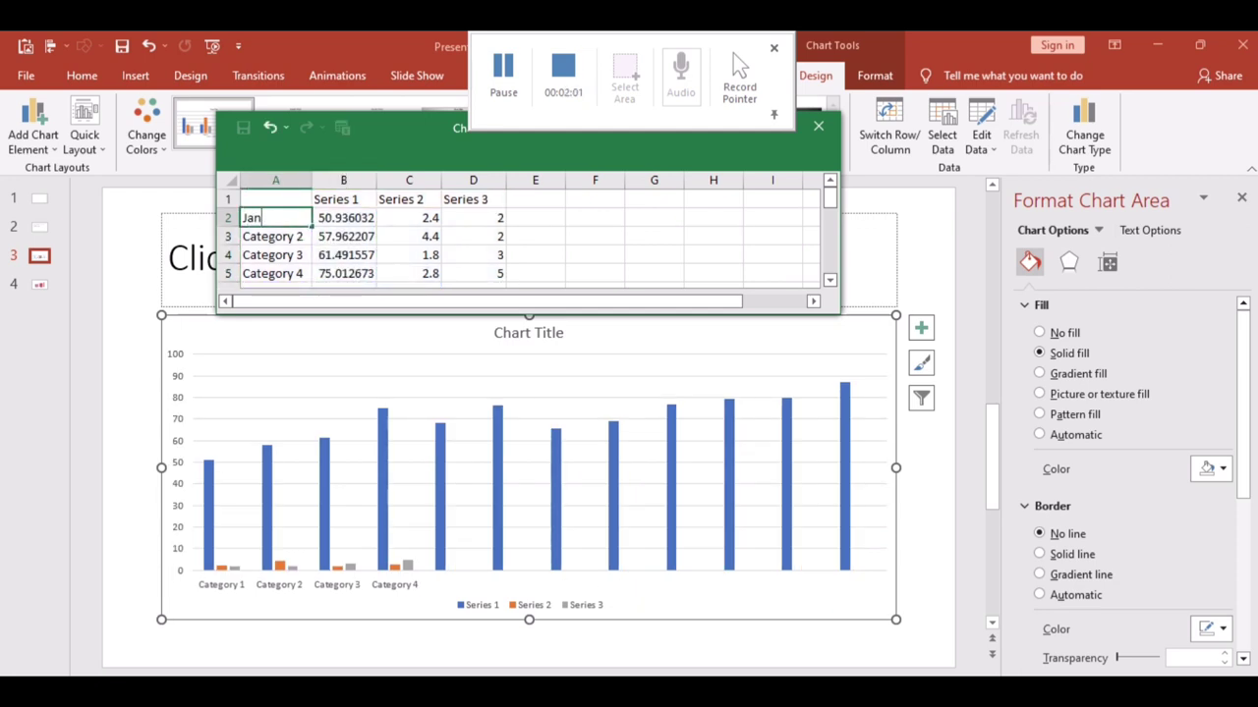
key("Return")
type("Feb")
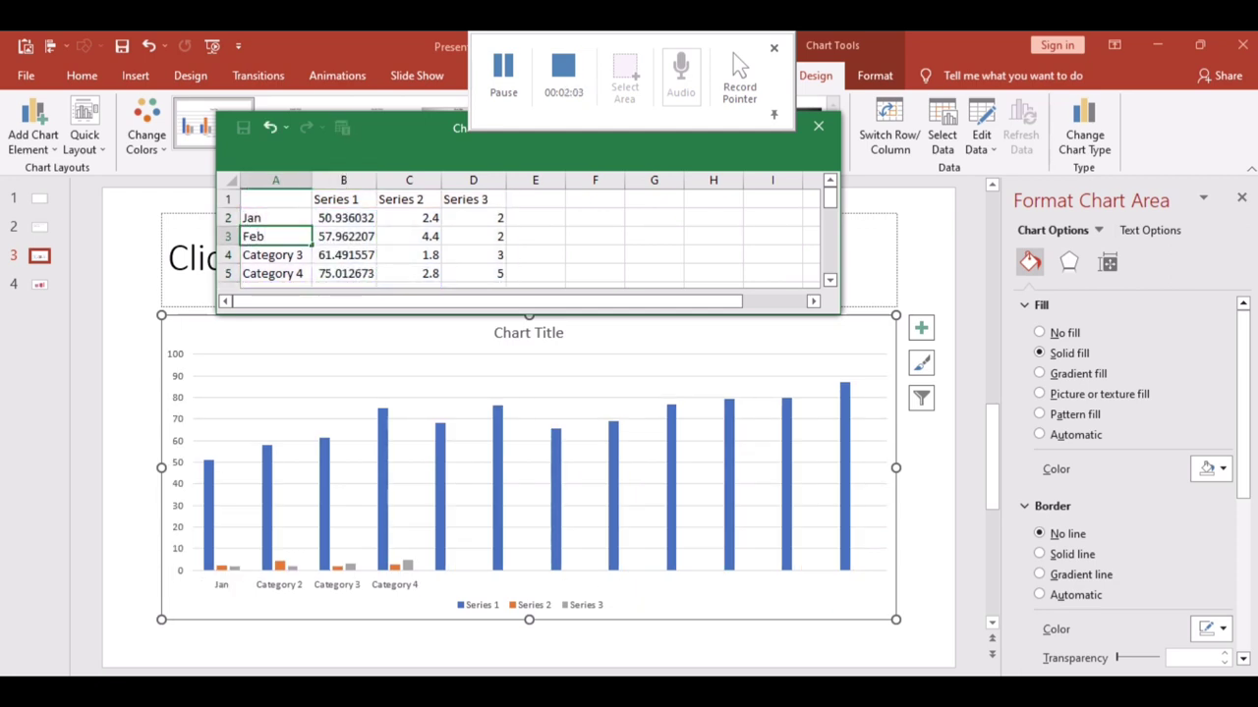
key("ctrl+Return")
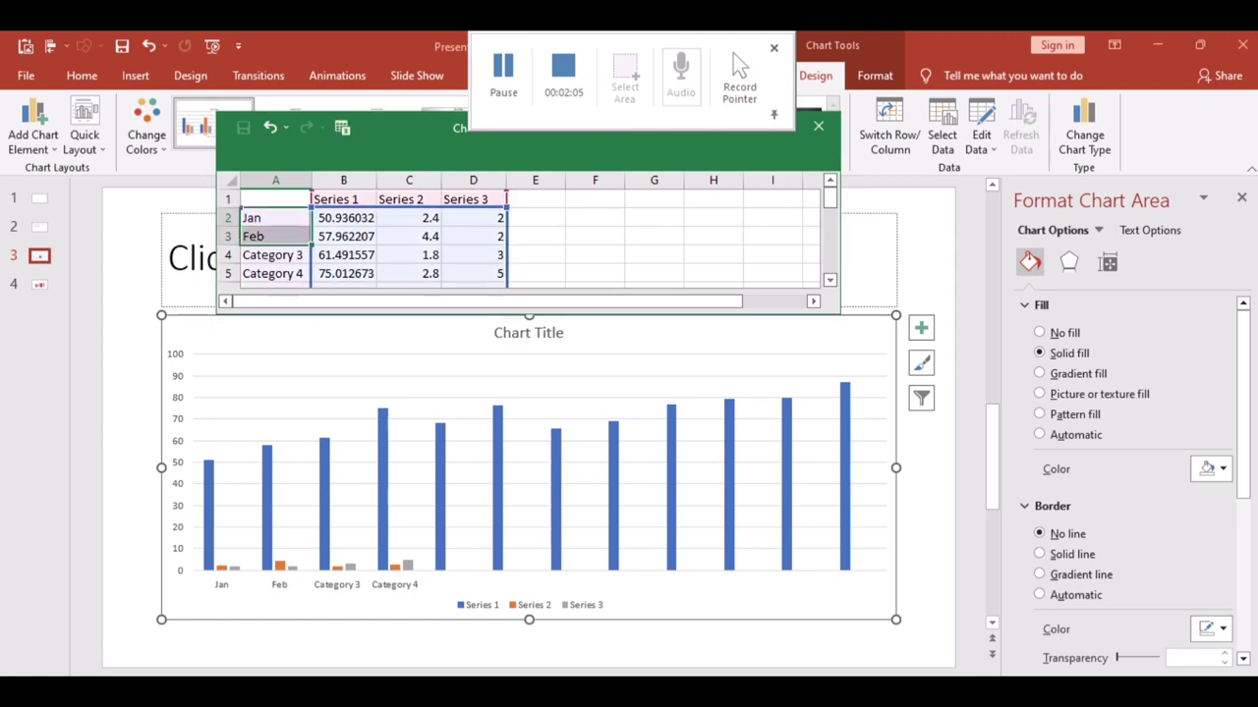
Edit the chart data in Excel and fill column A with months Jan through Dec.
left_click(818, 126)
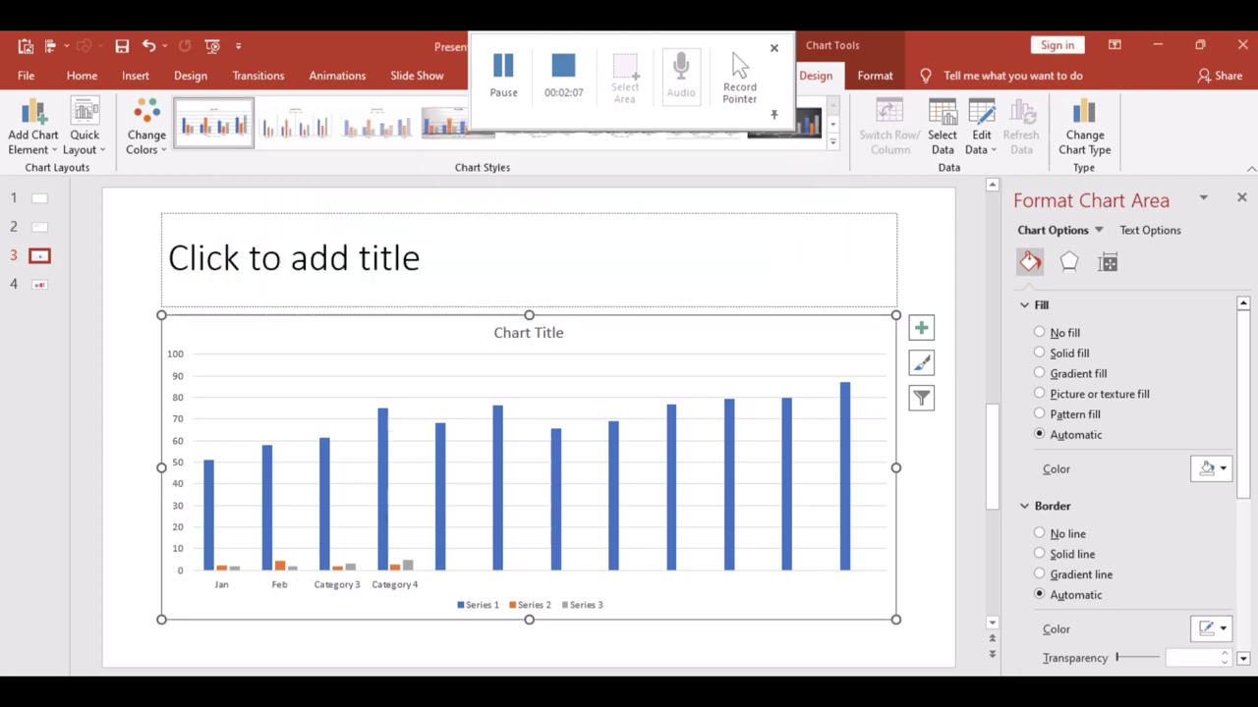
right_click(508, 371)
mouse_move(629, 475)
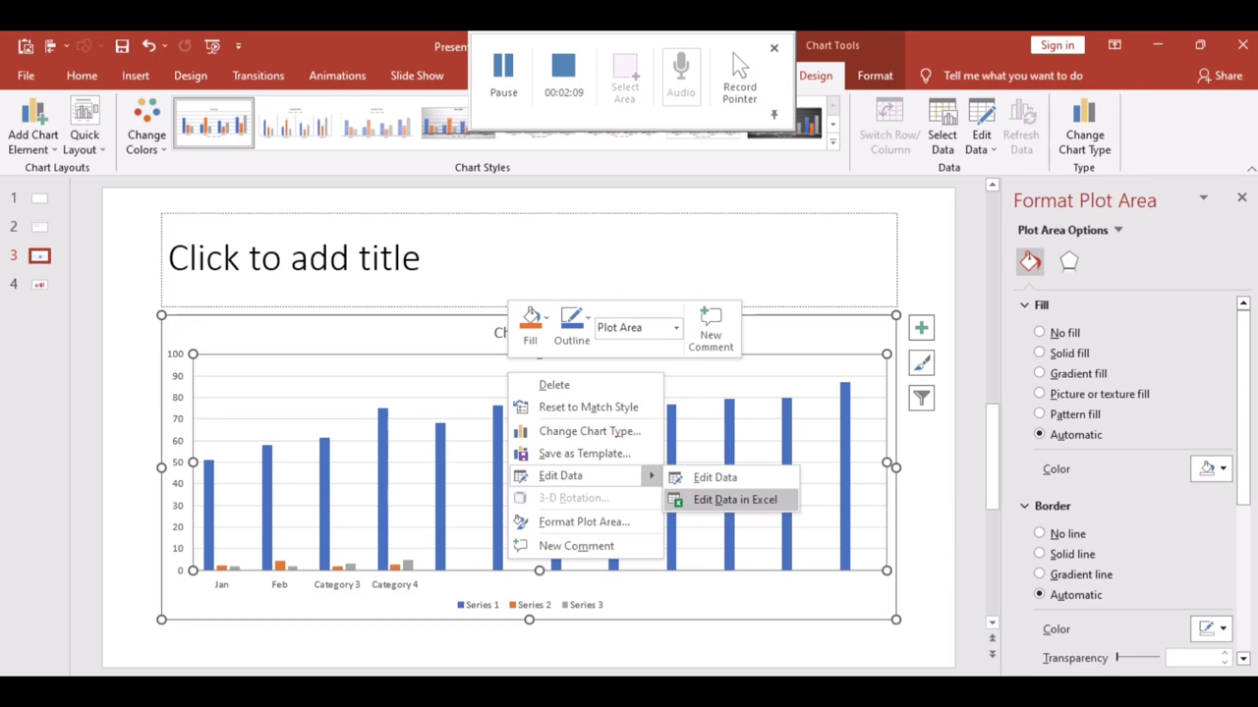
left_click(728, 499)
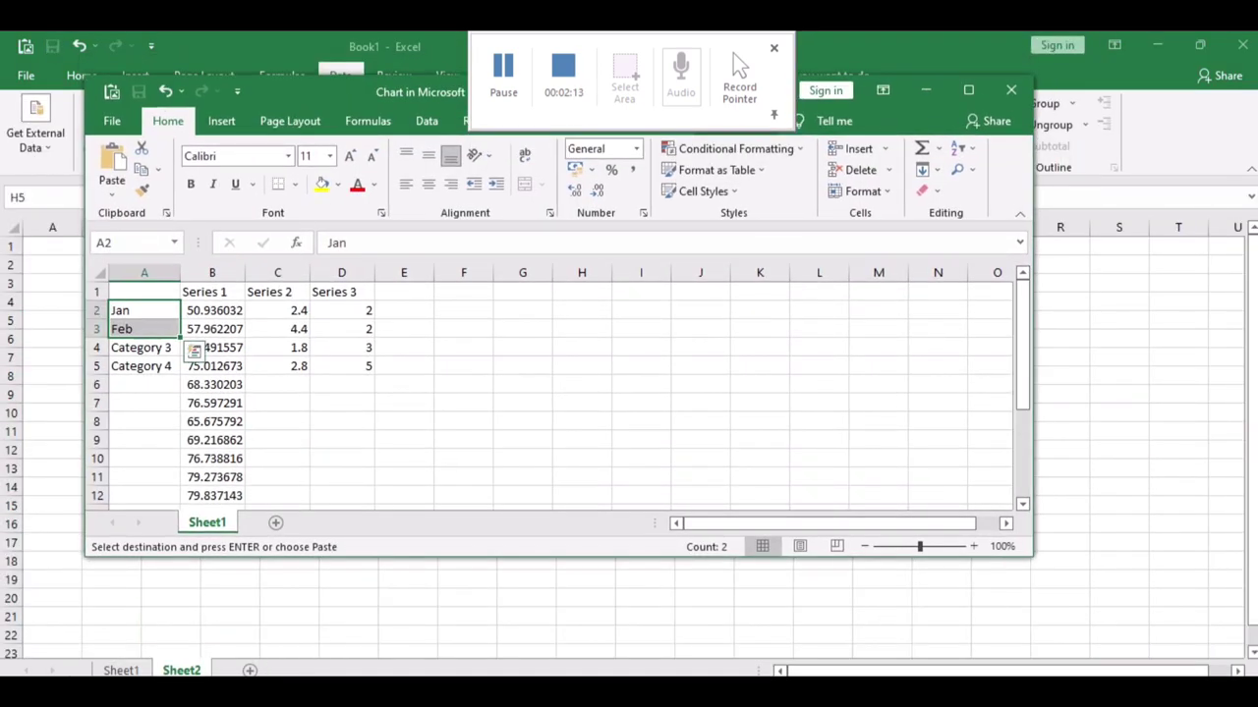
left_click_drag(180, 338, 181, 489)
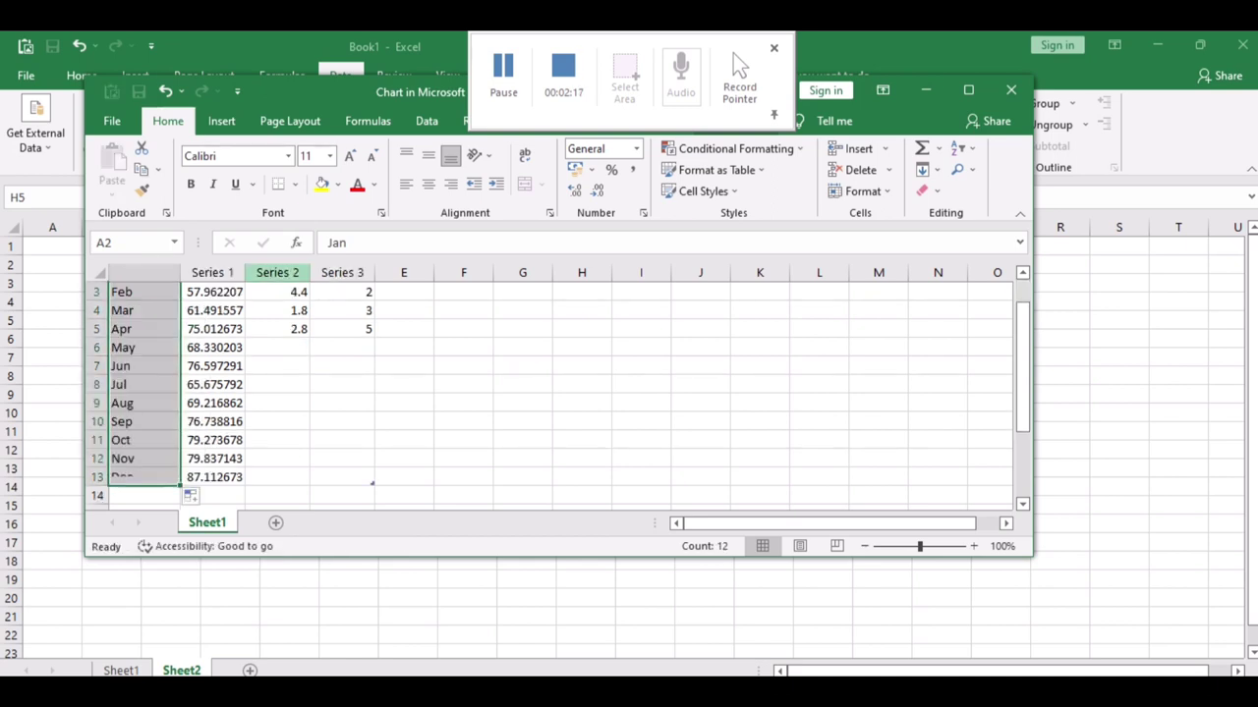
Delete the Series 2 and Series 3 columns and close the data workbook.
left_click_drag(277, 283, 363, 483)
key("Delete")
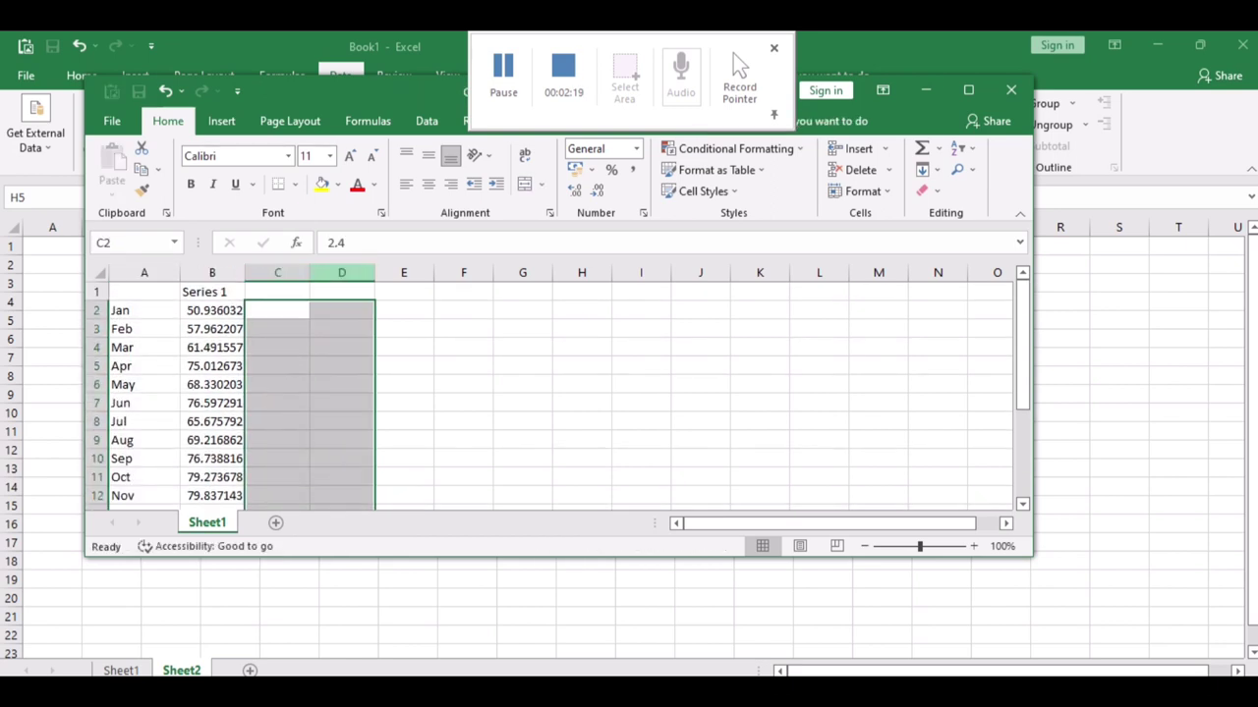
left_click(522, 402)
left_click(1011, 89)
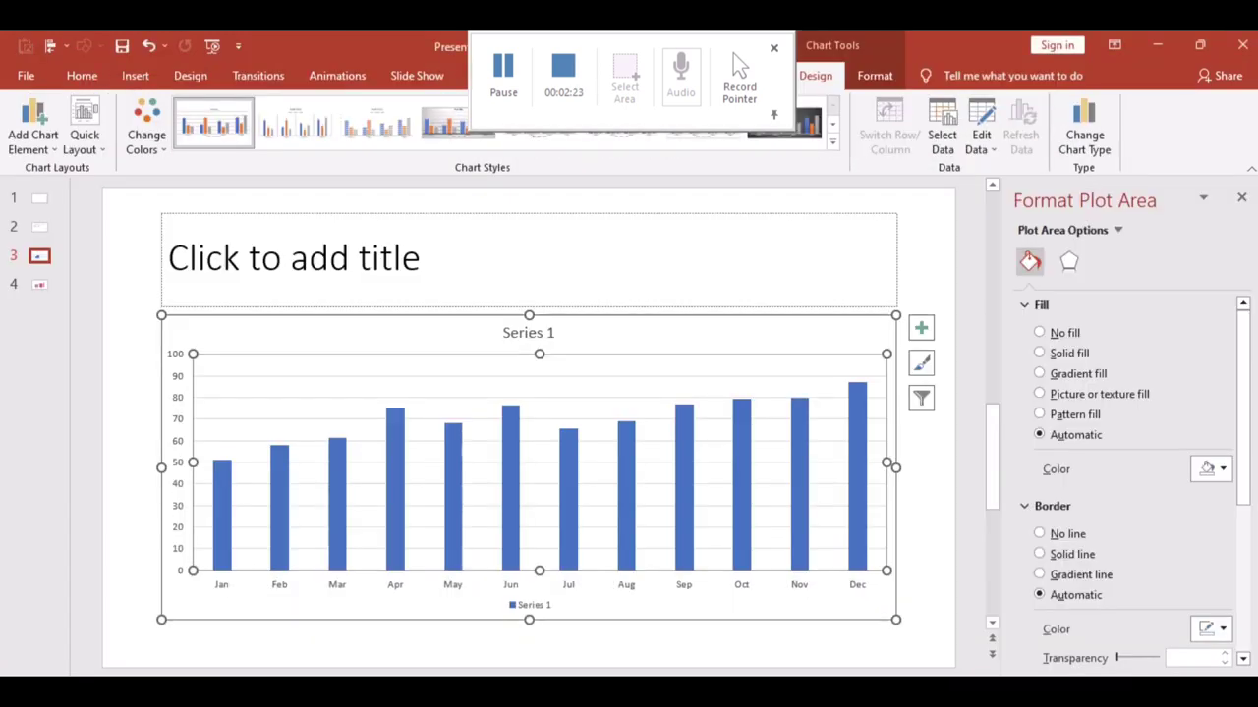
Deselect the chart and paste the original Monthly Sales 2016 picture onto slide 3.
left_click(648, 375)
key("Escape")
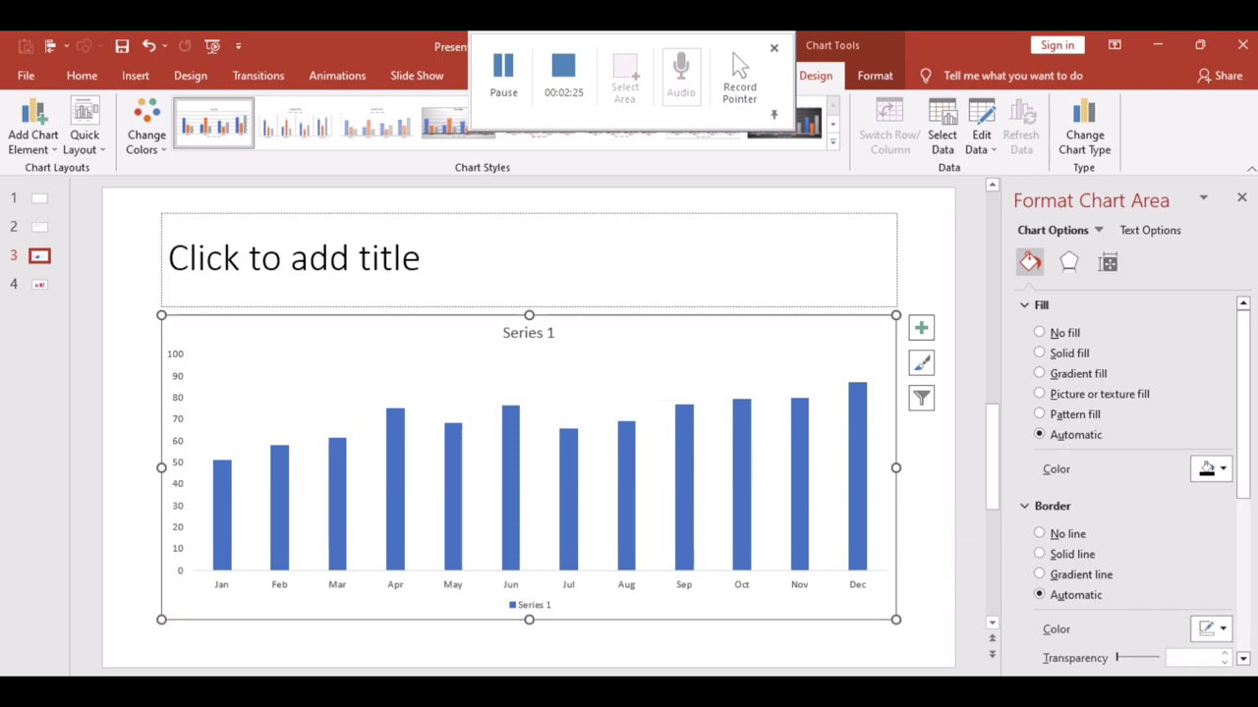
key("Escape")
key("alt+Tab")
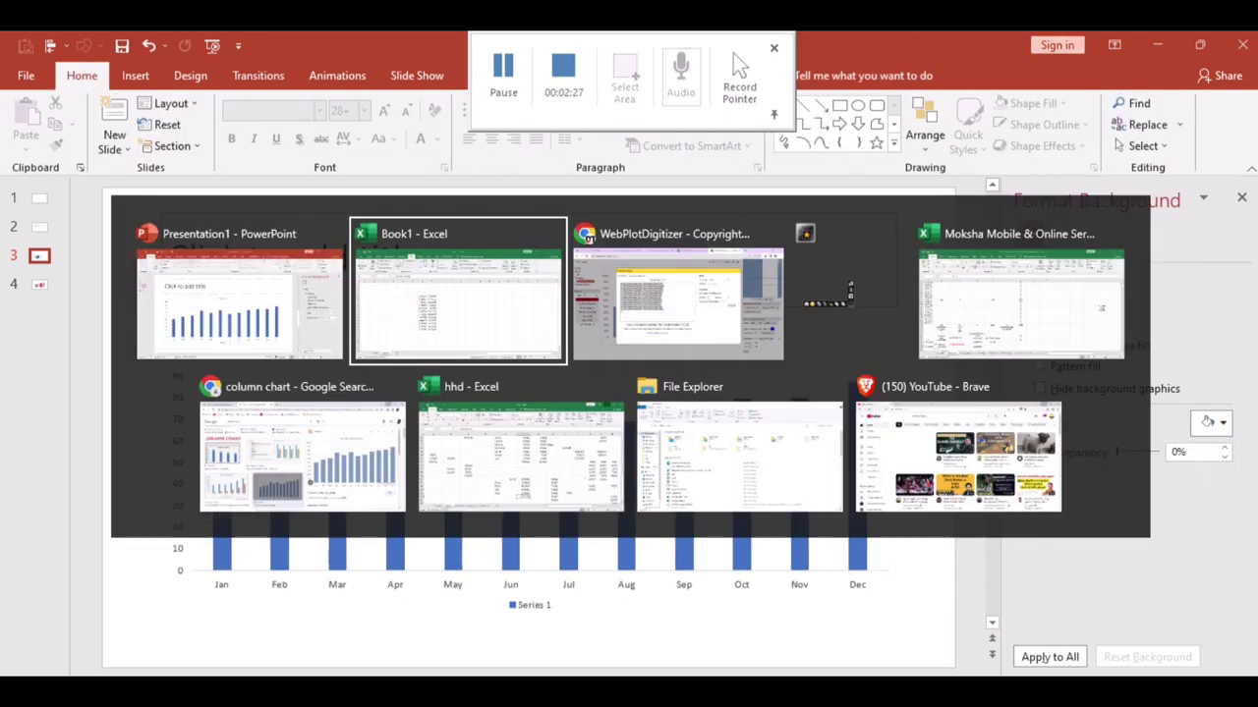
key("super+d")
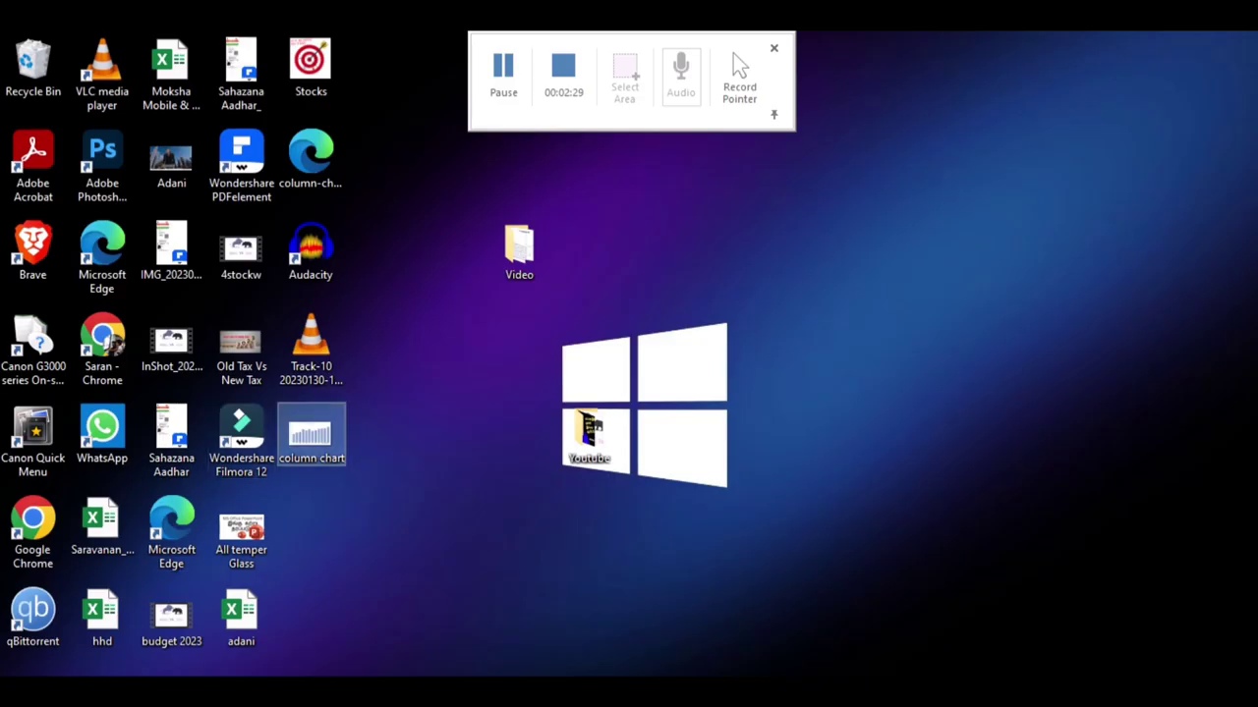
key("super+d")
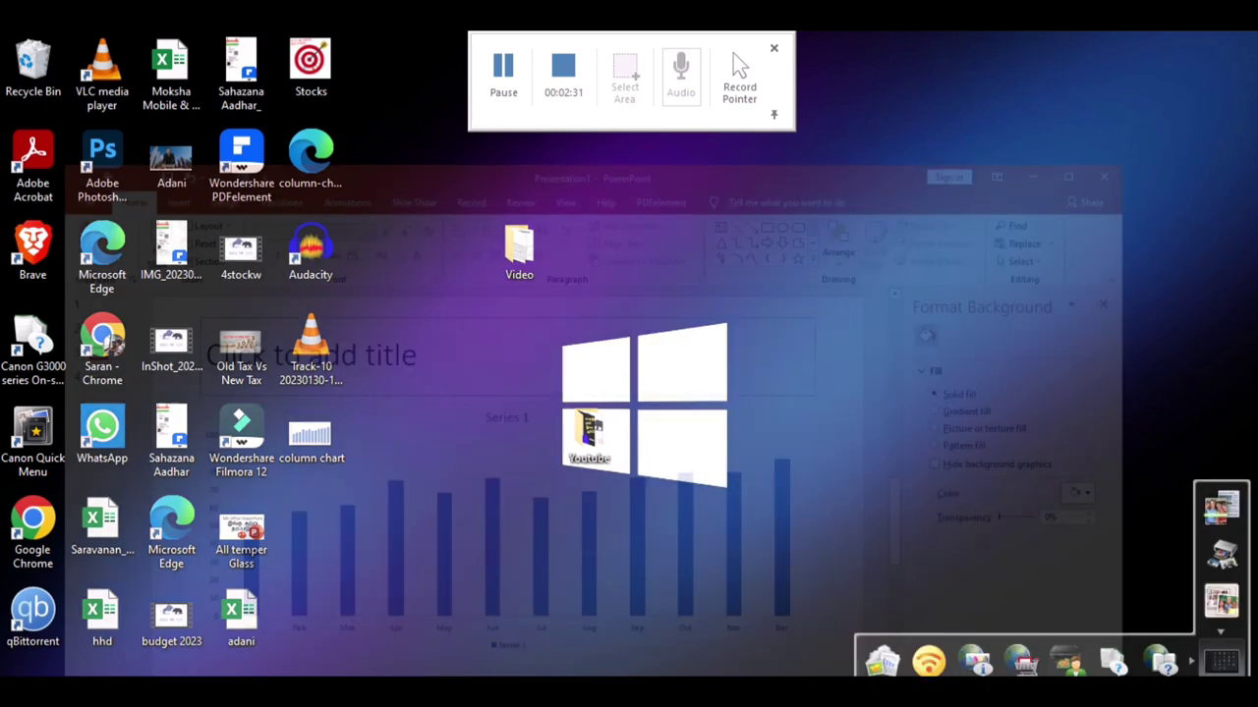
key("ctrl+v")
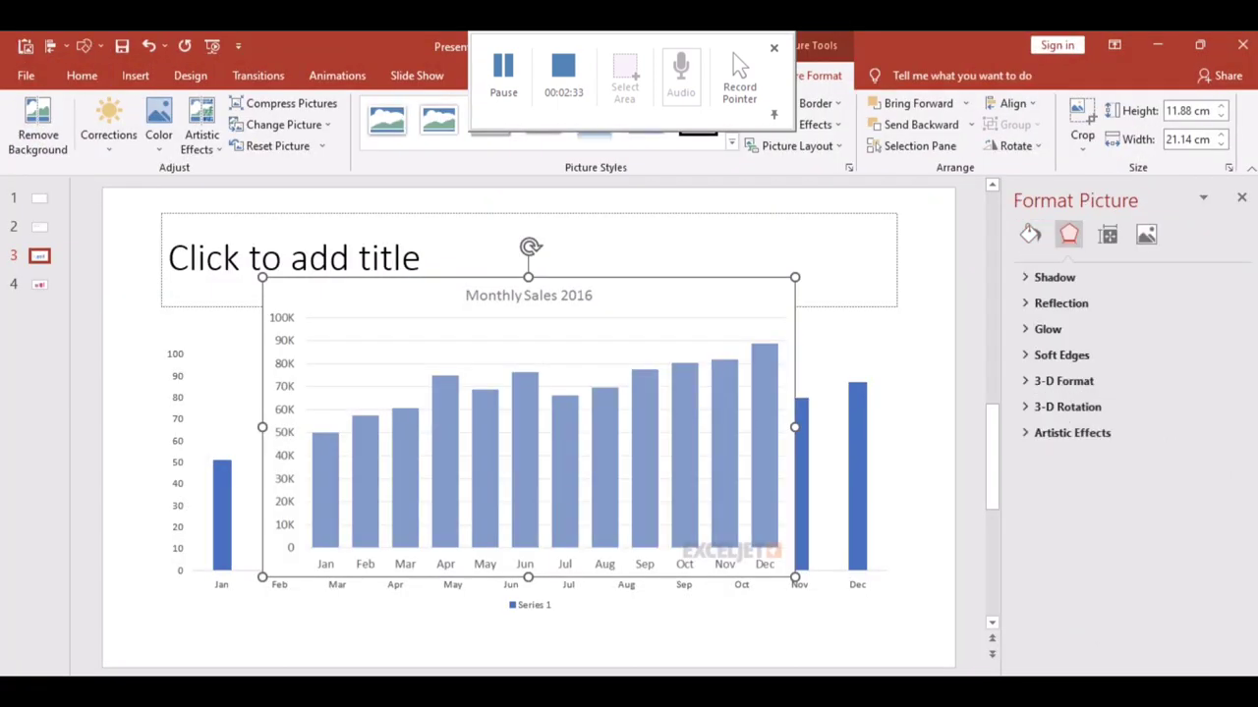
Send the Monthly Sales 2016 picture to back, aligned and stretched to match the rebuilt chart.
left_click_drag(403, 469, 416, 464)
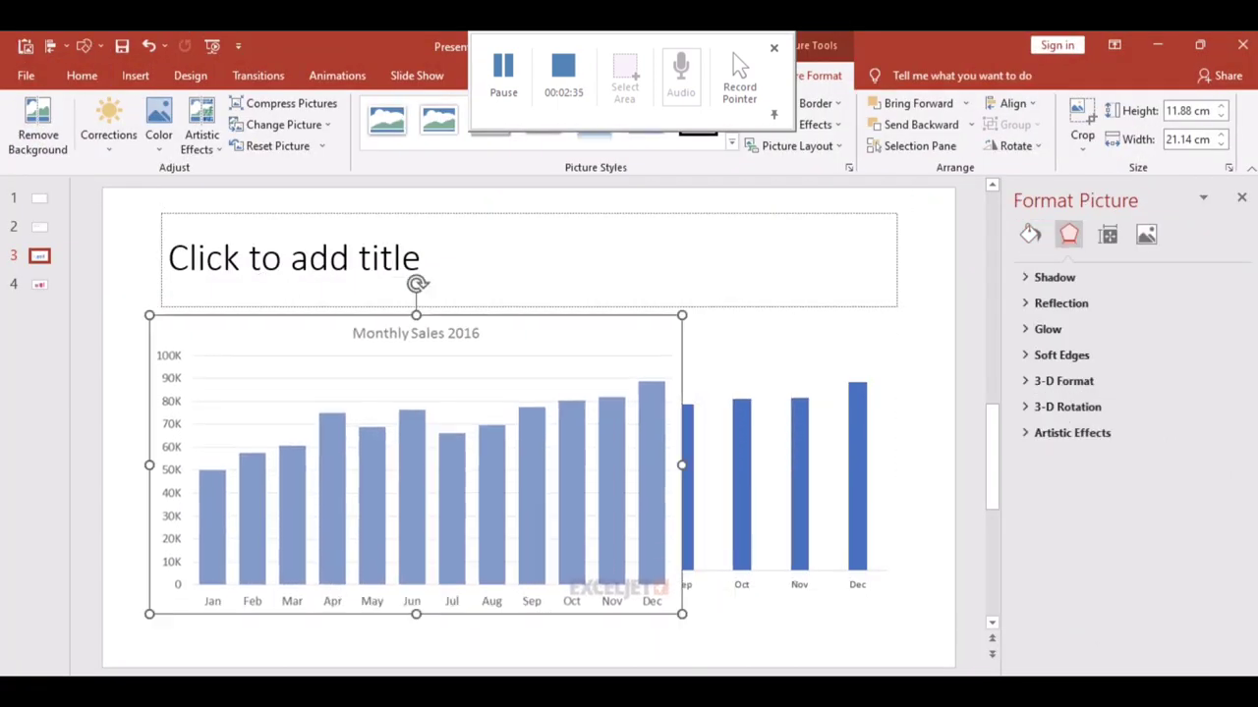
left_click(970, 125)
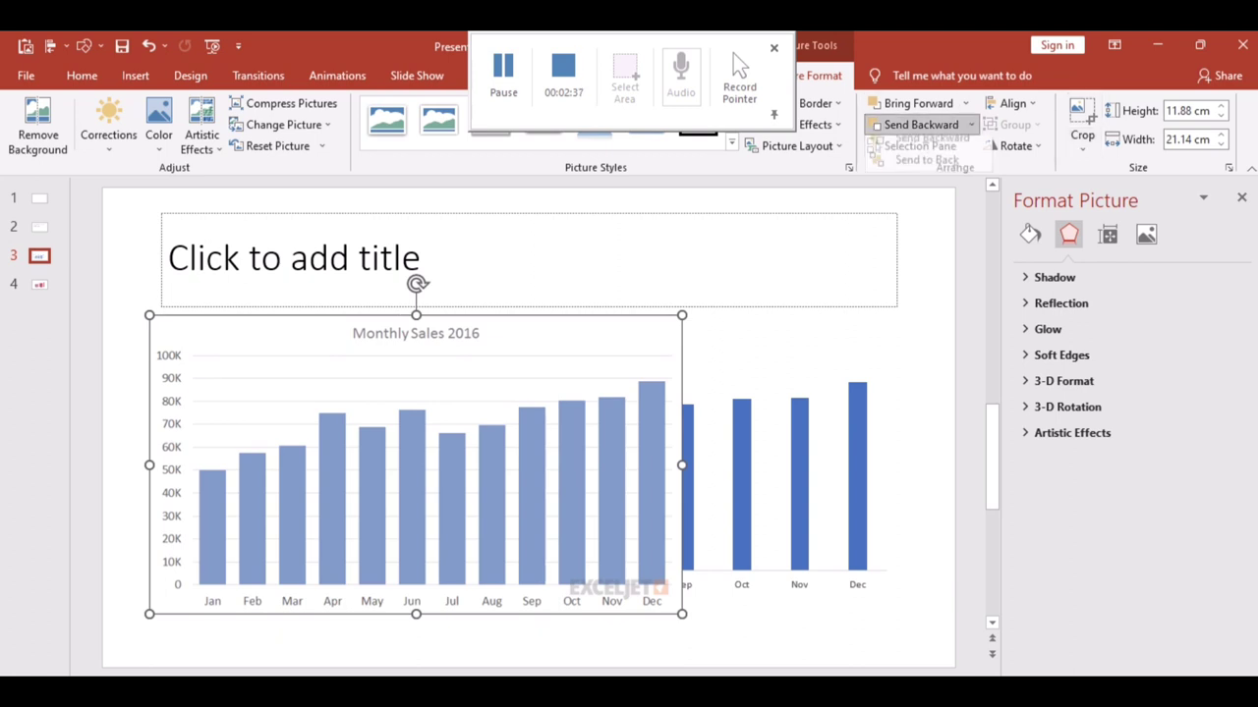
left_click(927, 170)
left_click_drag(682, 465, 896, 465)
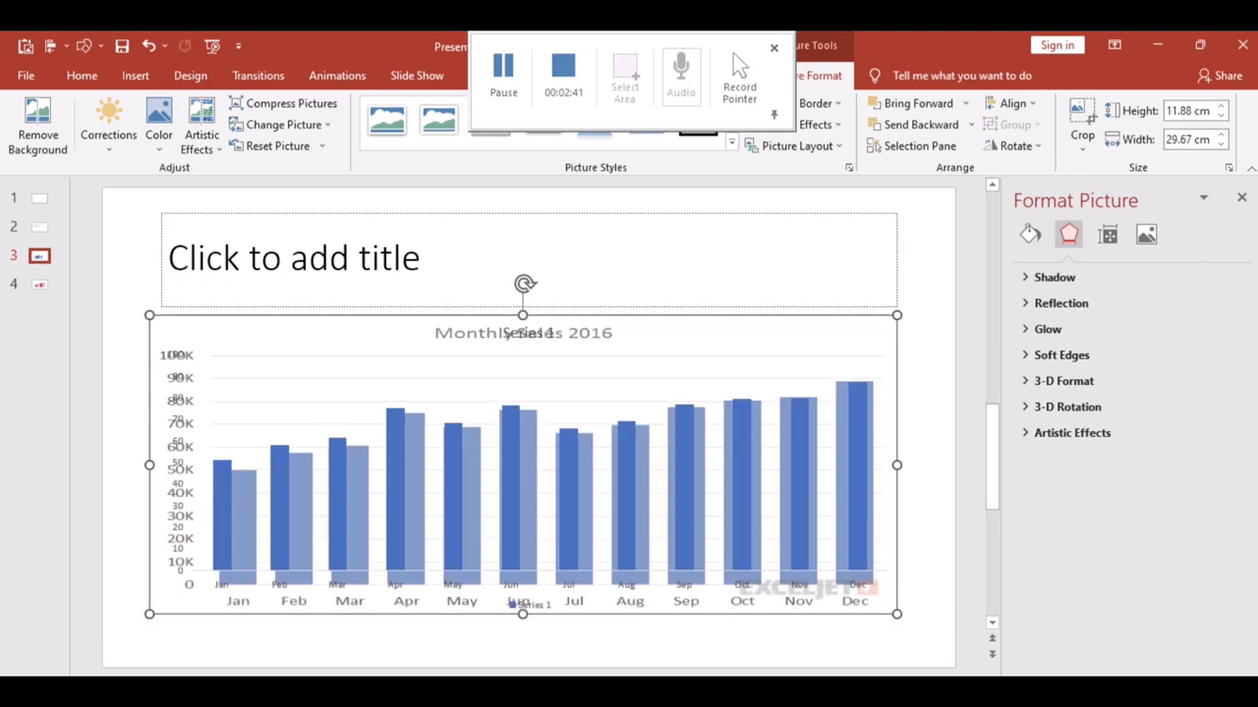
left_click(521, 604)
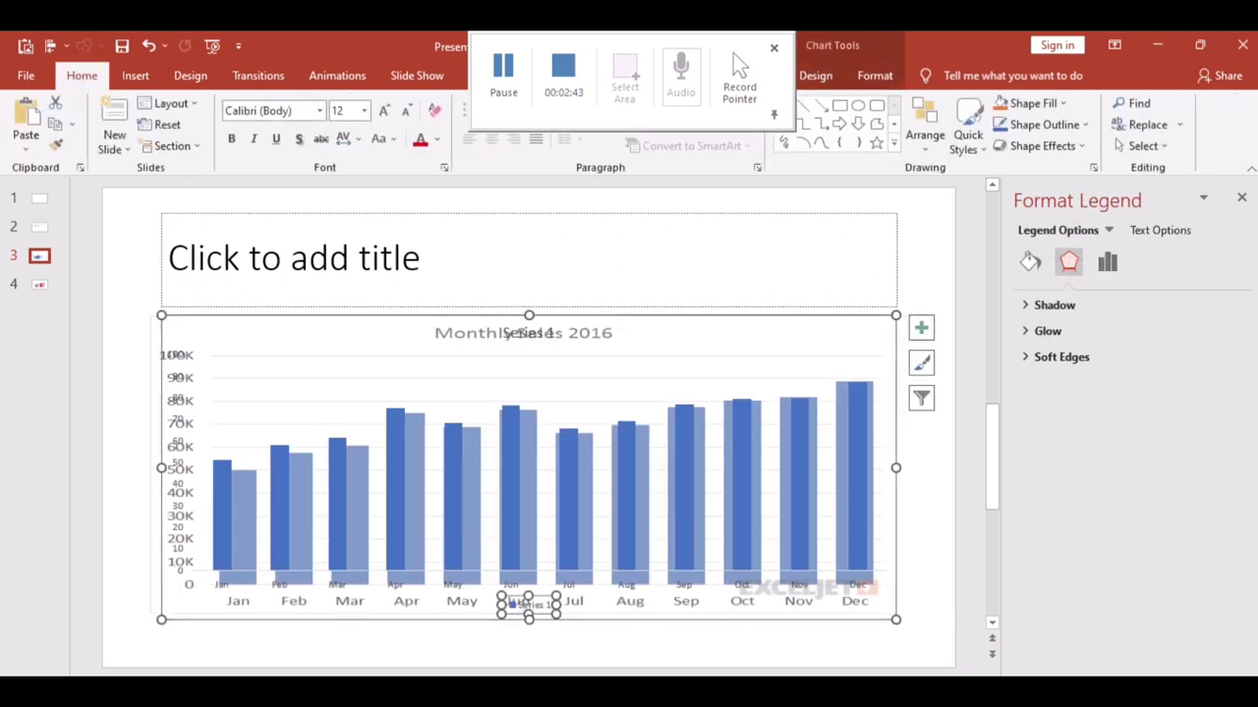
left_click(295, 374)
key("Tab")
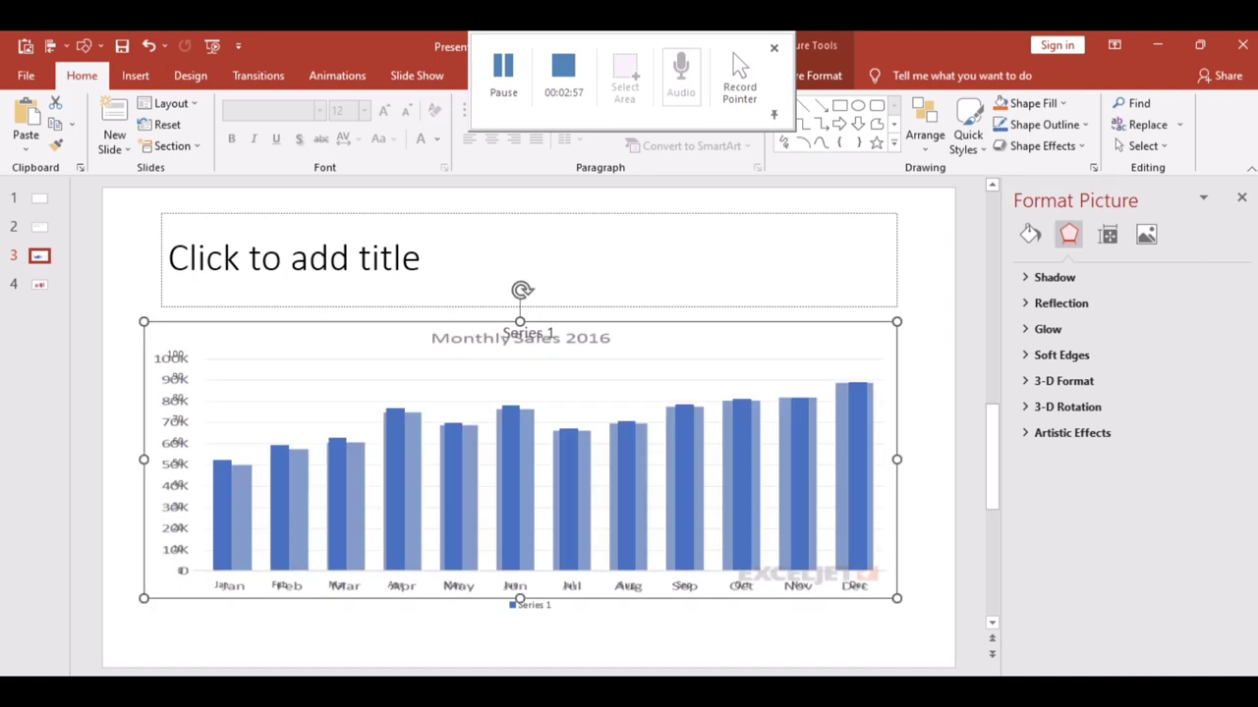
key("Escape")
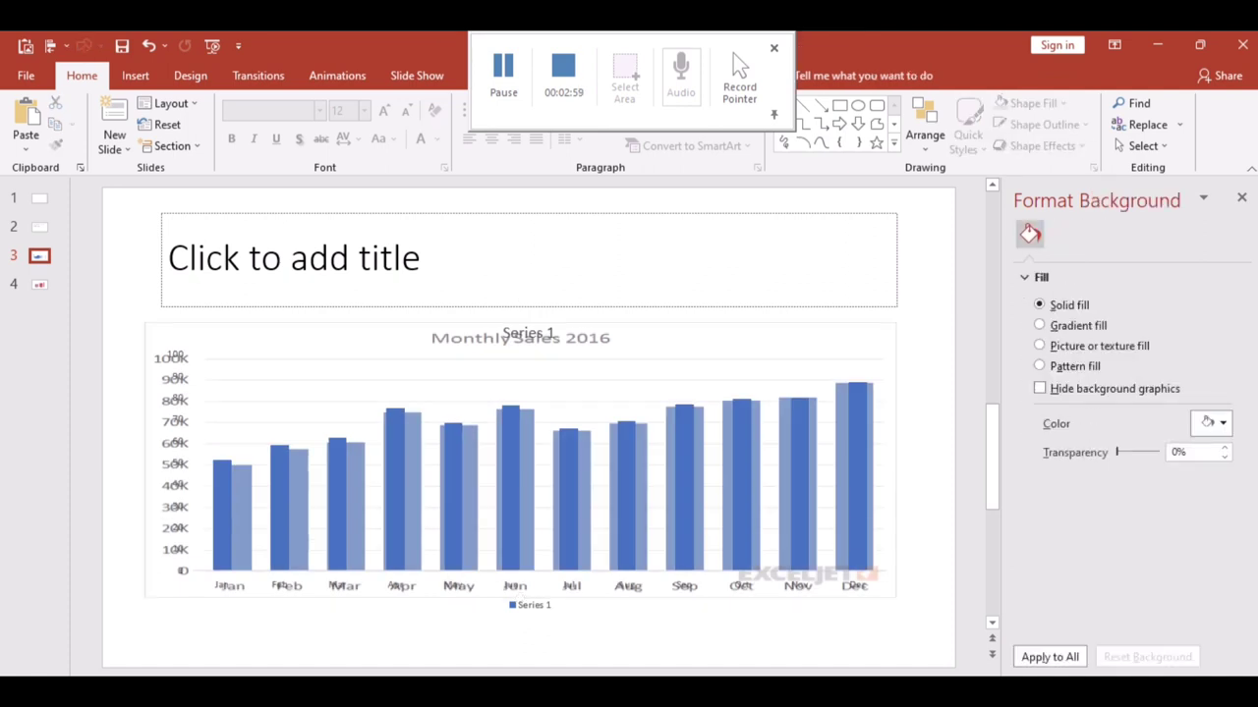
Title the slide 'Done'.
left_click(295, 258)
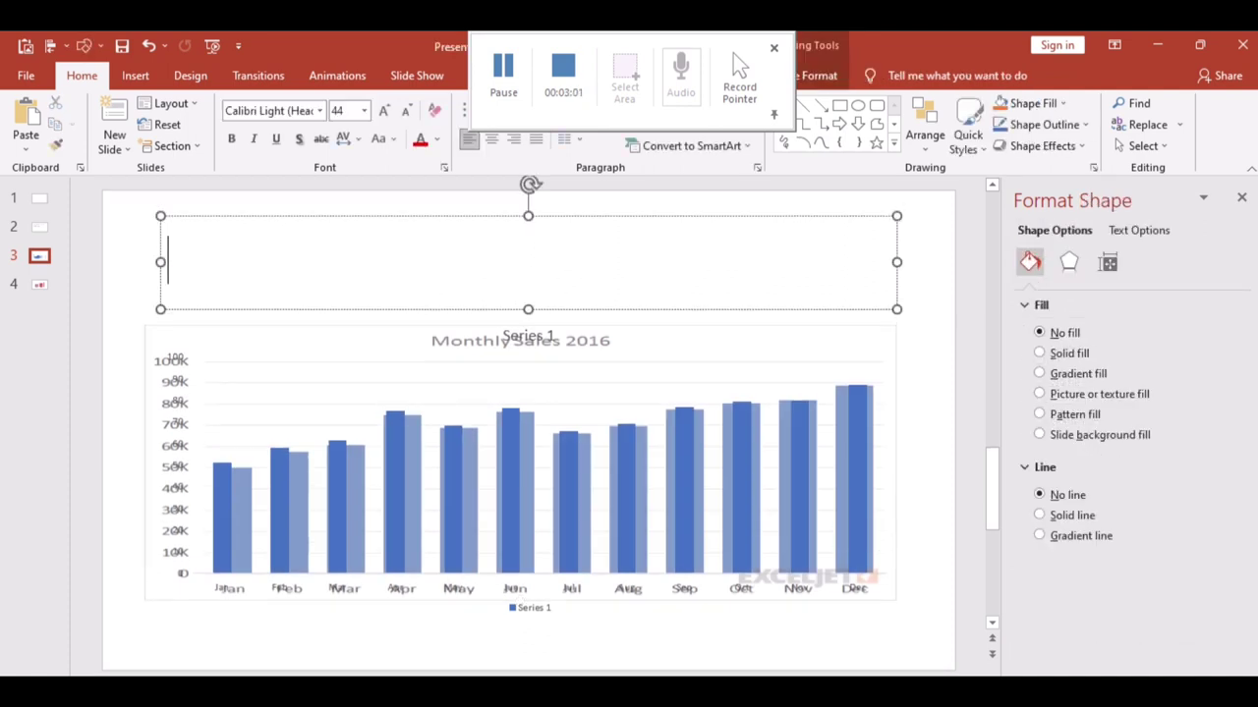
type("Done")
key("Return")
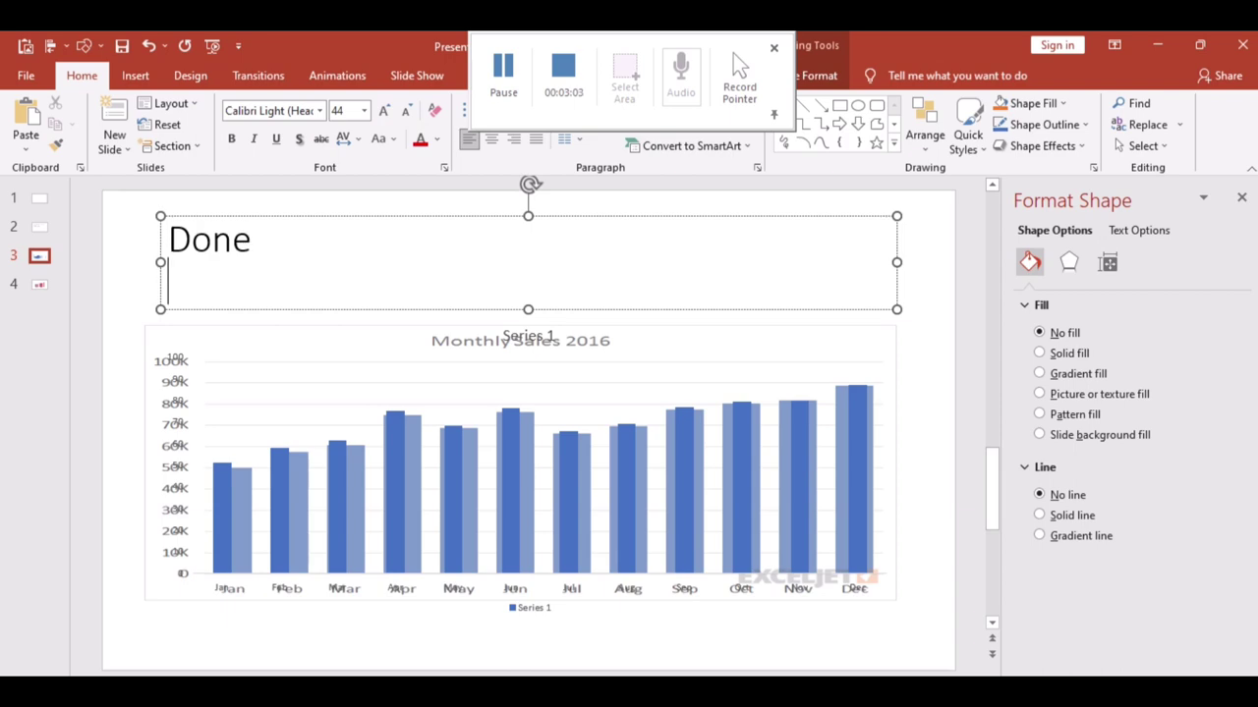
key("BackSpace")
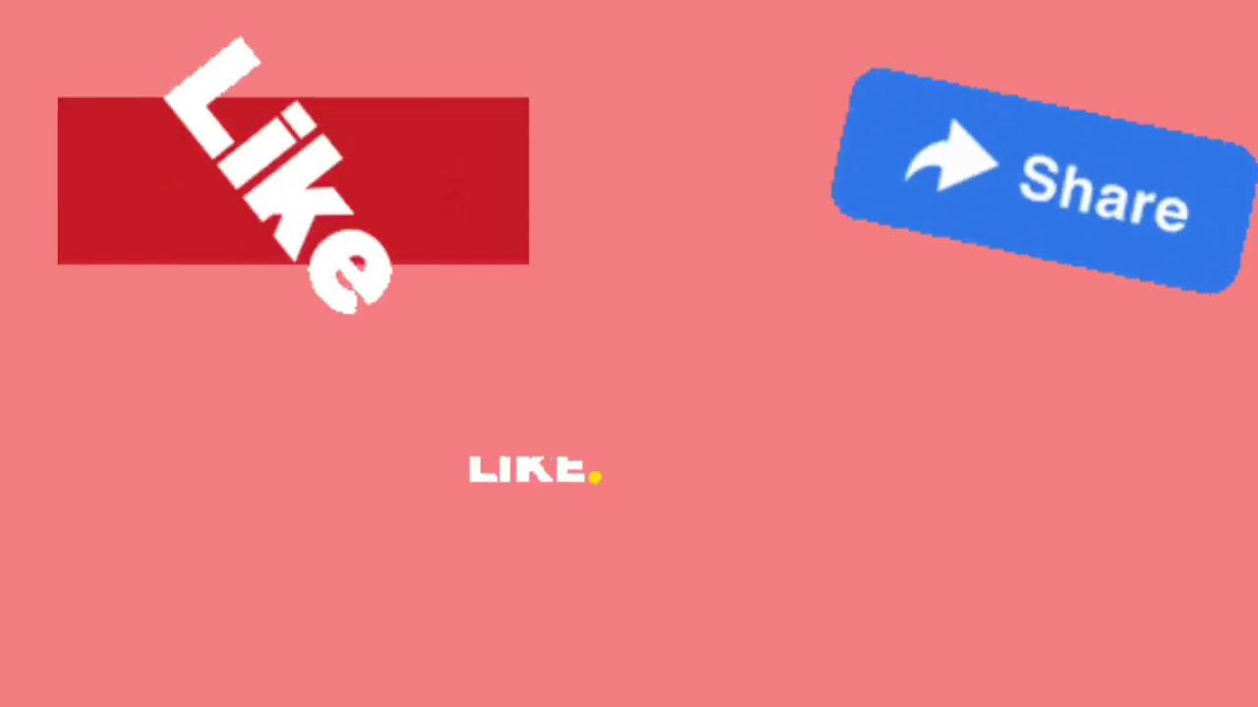